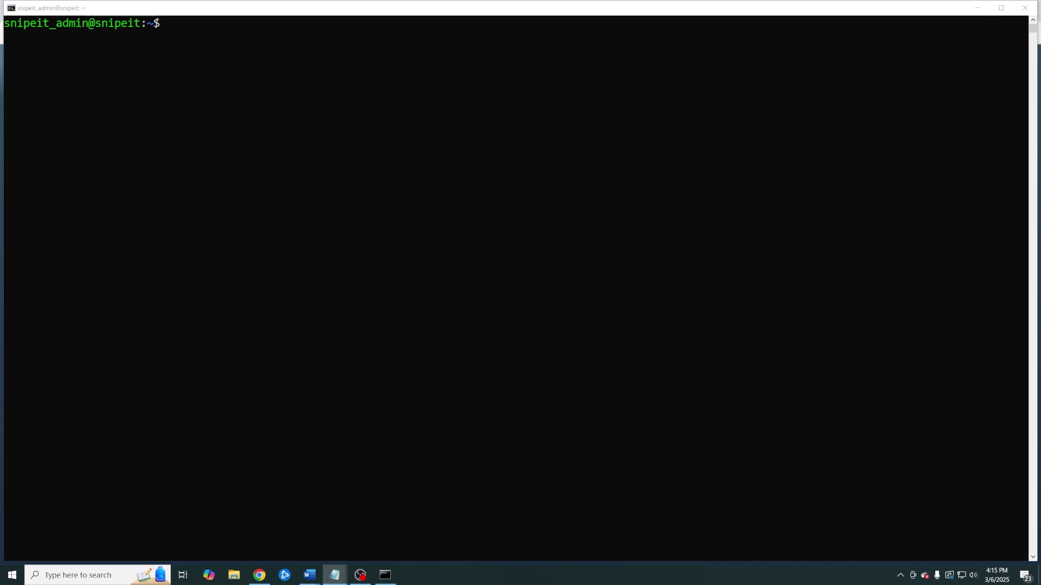
Finish the nginx, MariaDB and PHP package install, then install Composer with 'sudo apt install composer -y'
right_click(175, 263)
key("Return")
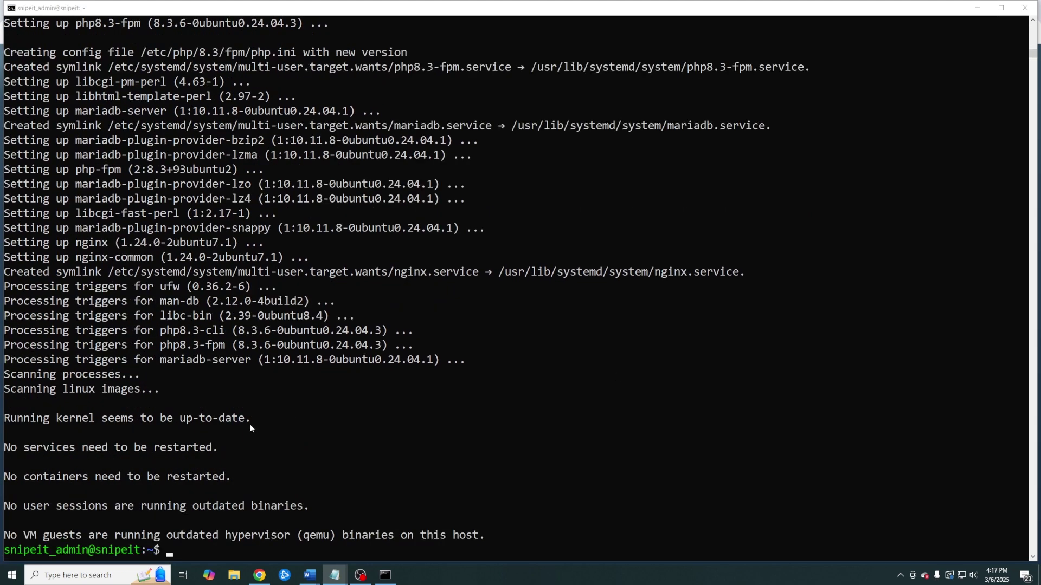
right_click(192, 551)
key("Return")
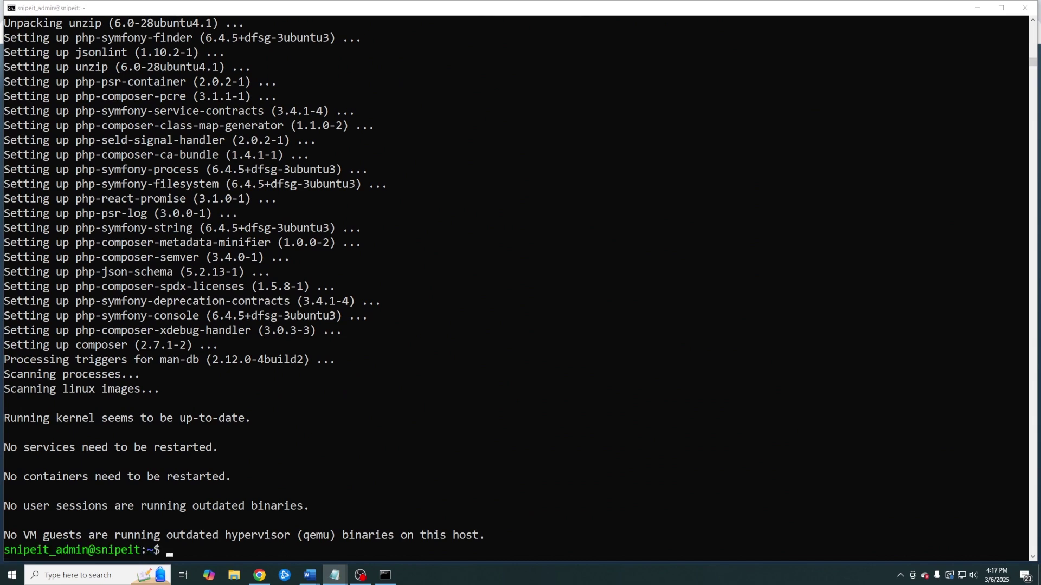
Open the MariaDB shell with sudo mysql and create the snipeit database
left_click(416, 551)
type("sudo mysq")
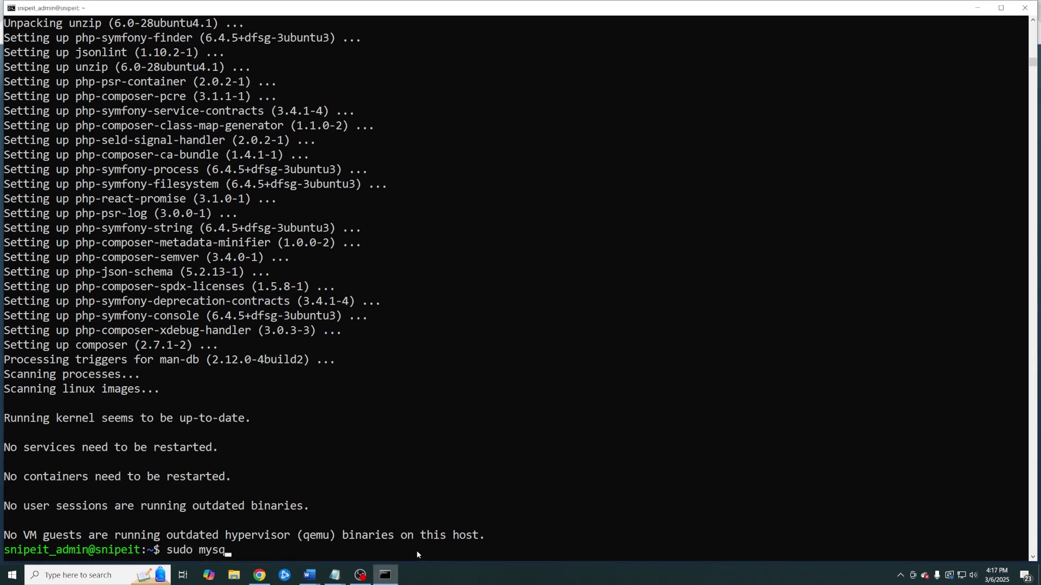
type("l")
key("Return")
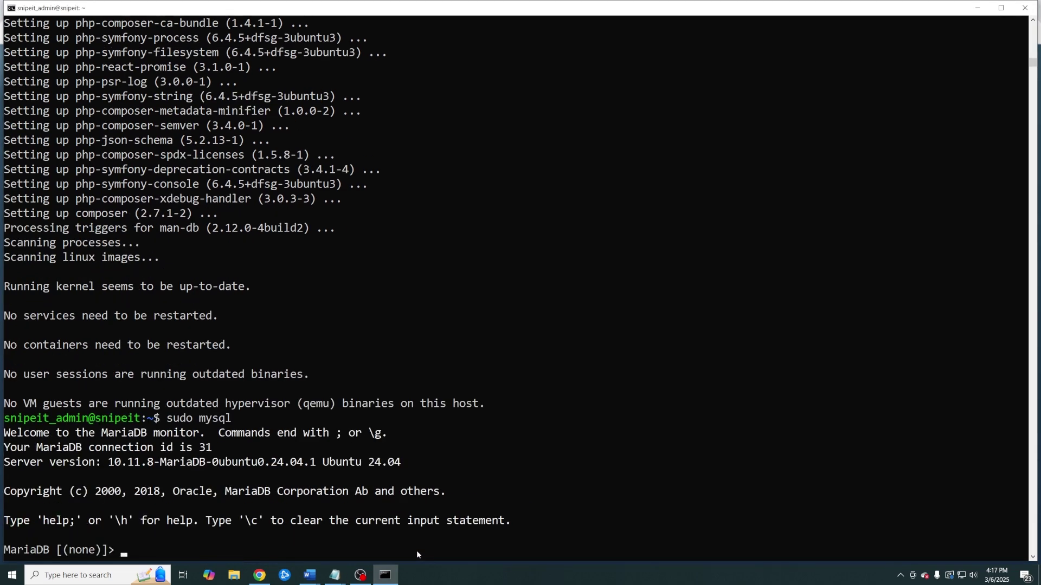
type("CREATE DATABASE sni")
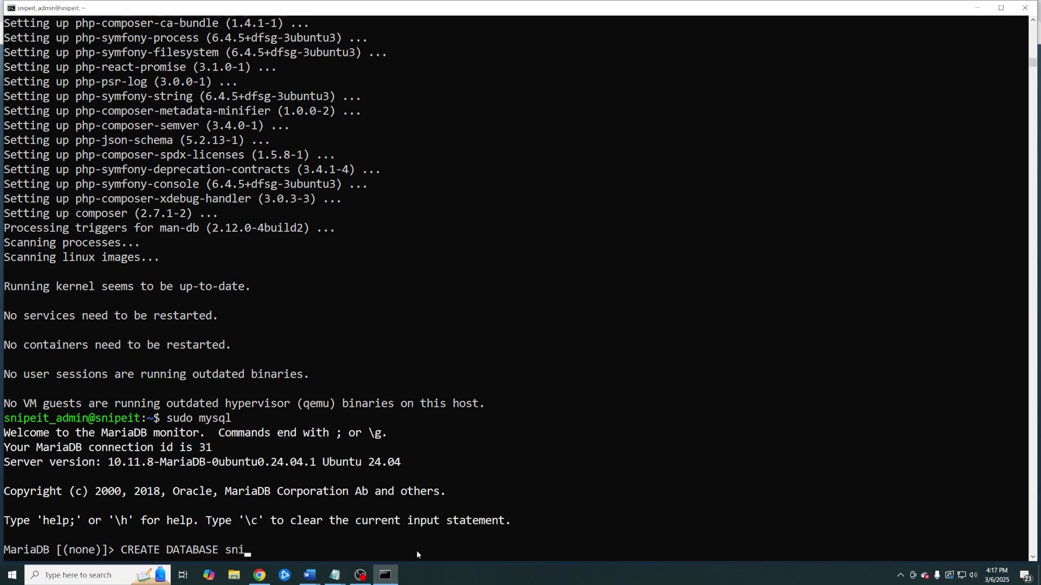
type("peit;")
key("Return")
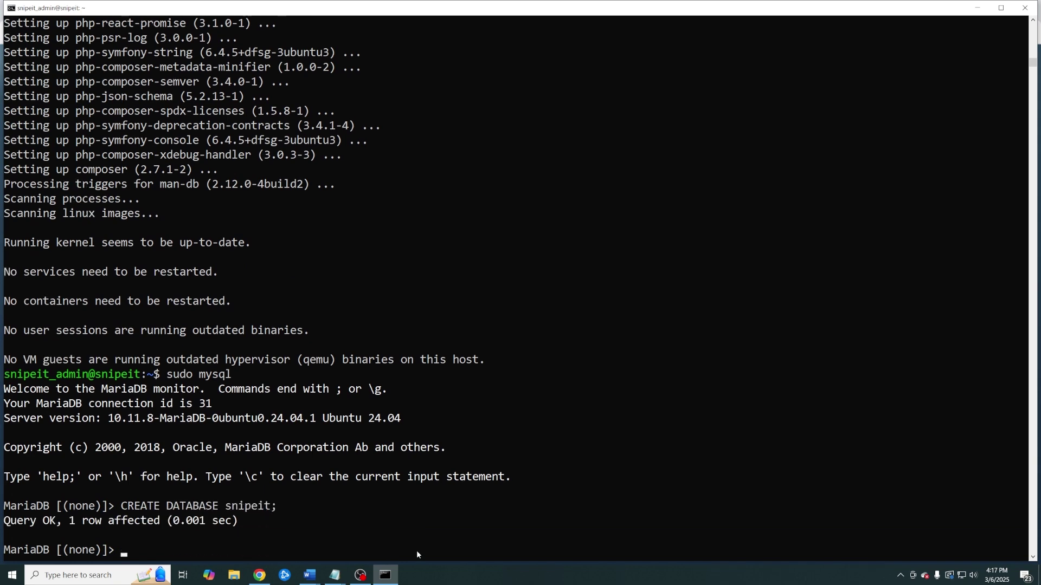
Grant snipeit@localhost all privileges on snipeit.*, flush privileges and exit MariaDB
right_click(416, 551)
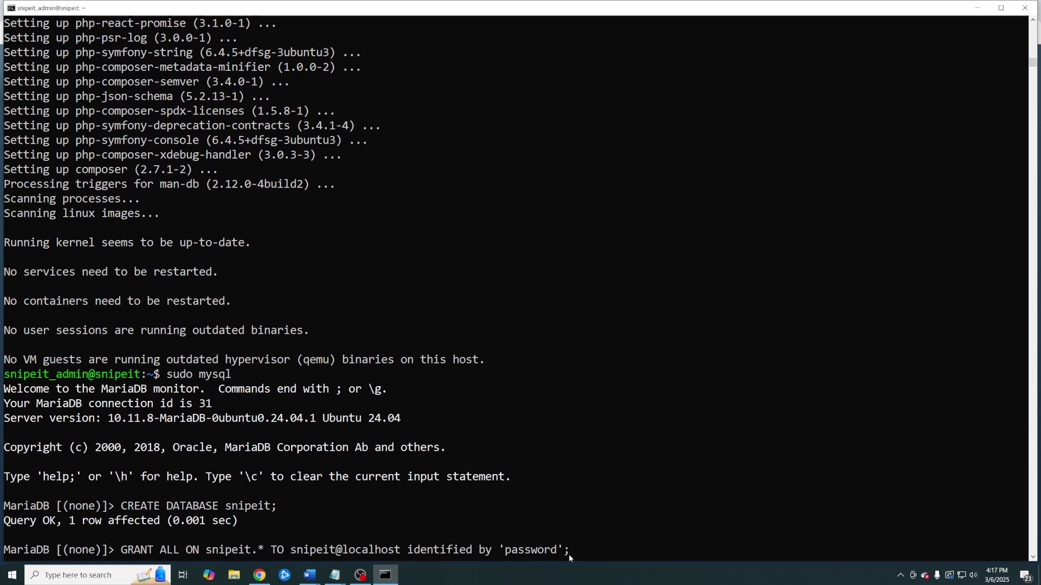
left_click_drag(556, 551, 508, 553)
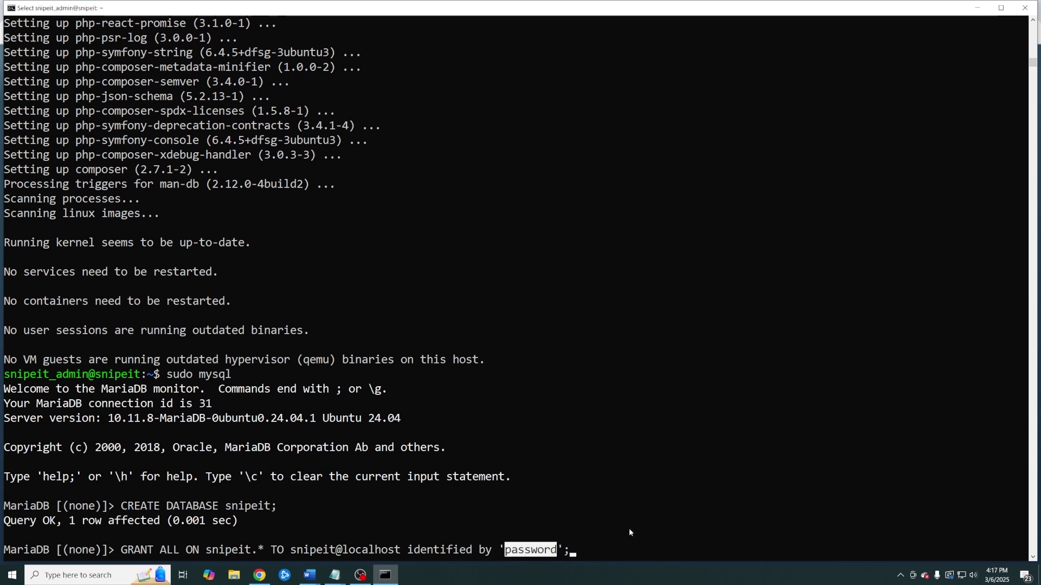
key("Return")
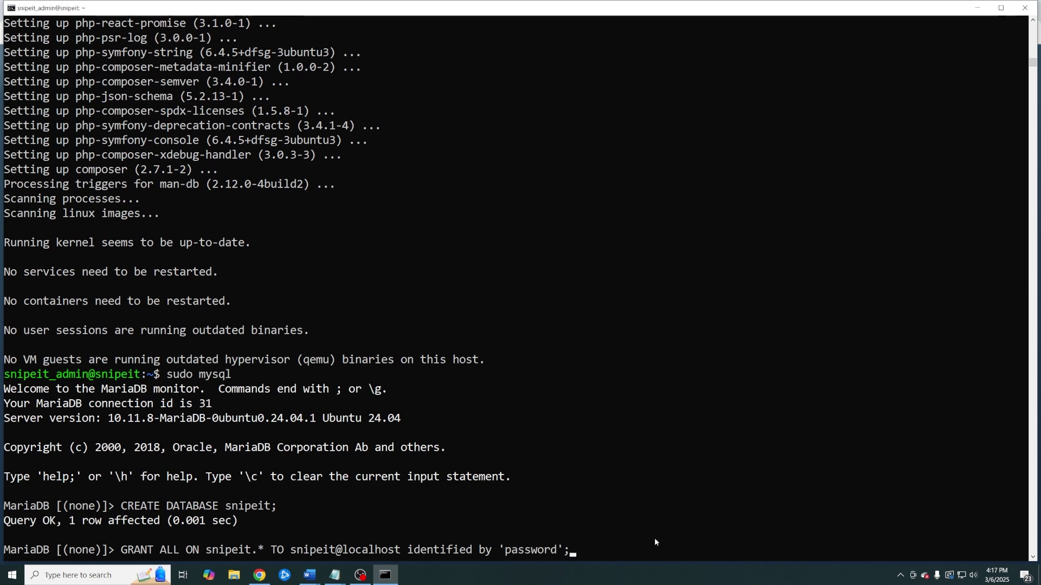
key("Return")
type("FLUSH PRIVI")
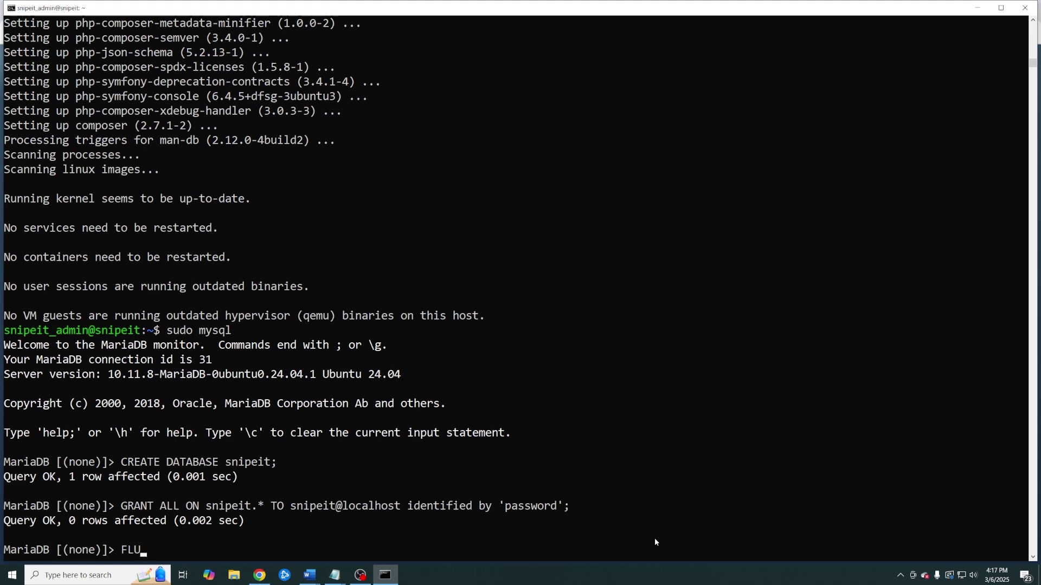
type("LEGES;")
key("Return")
type("exit")
key("Return")
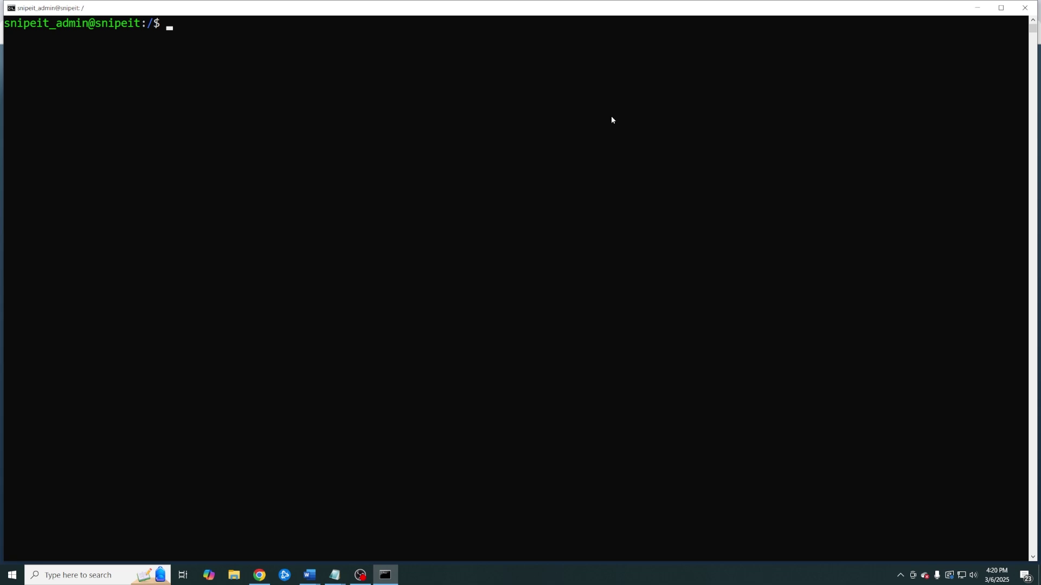
In /var/www/html, clone the Snipe-IT repository from github.com/snipe/snipe-it
type("cd /var/www/html")
key("Return")
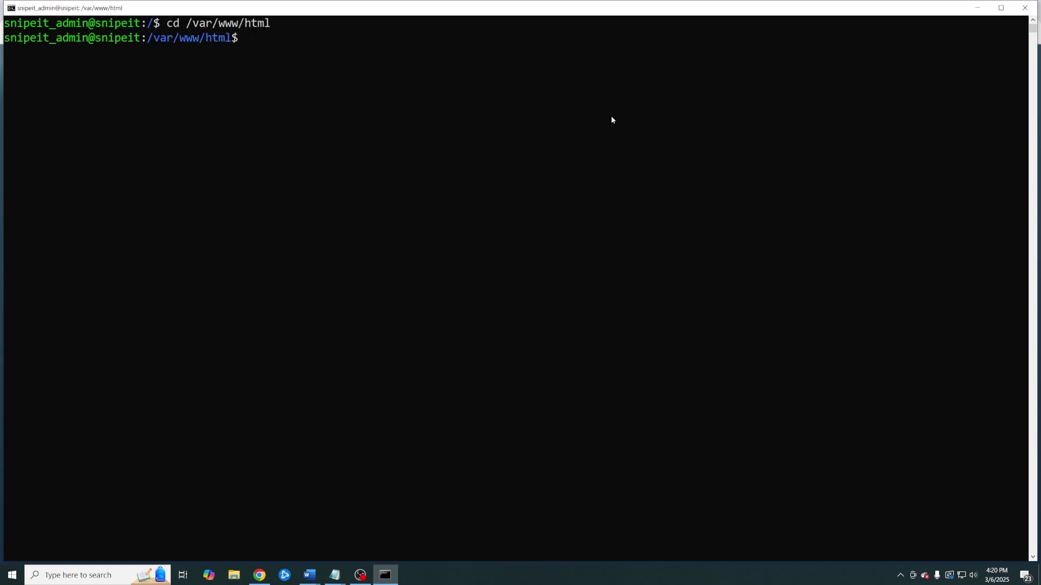
right_click(494, 107)
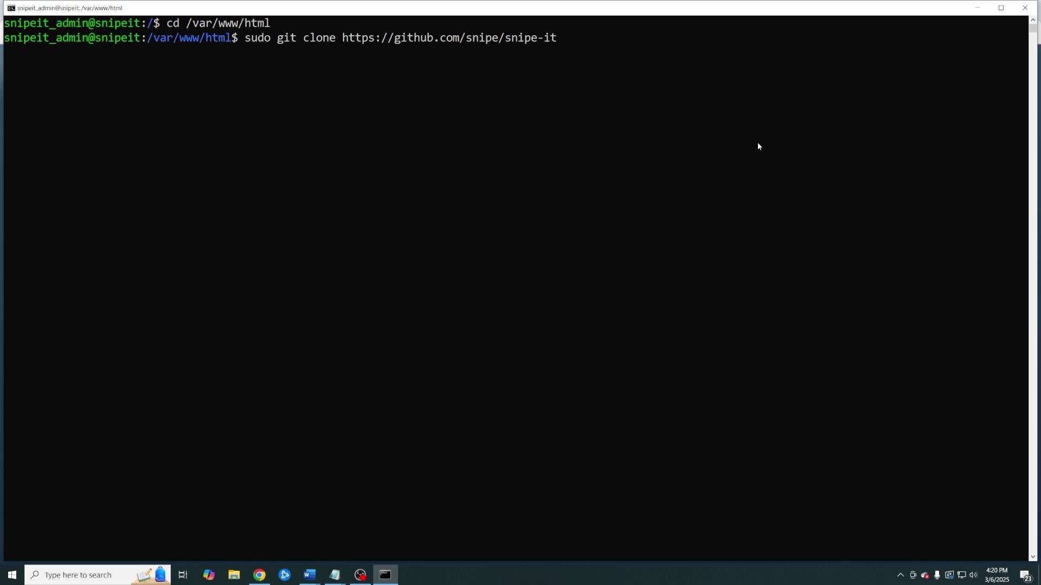
key("Return")
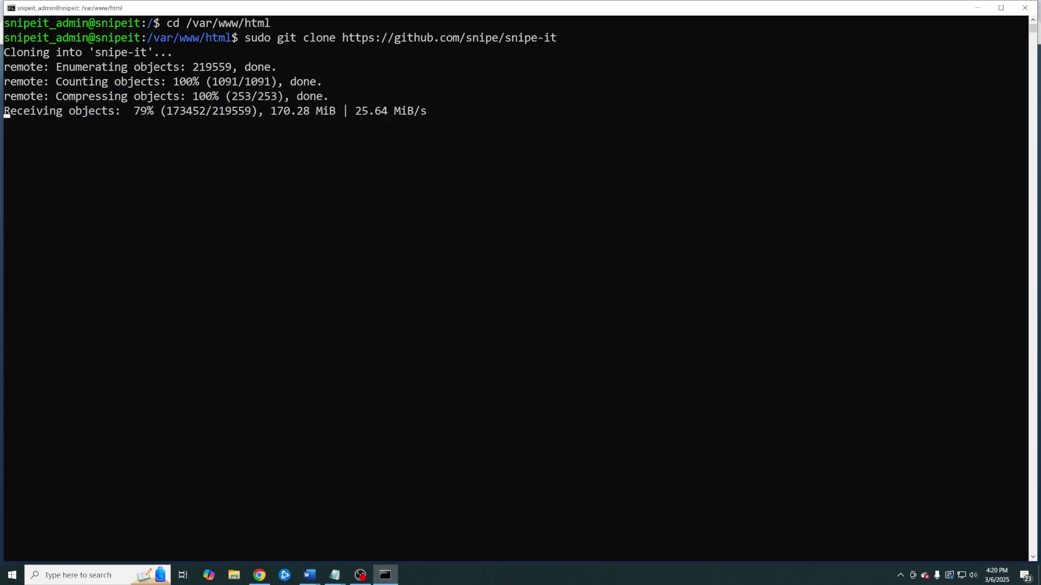
left_click(508, 351)
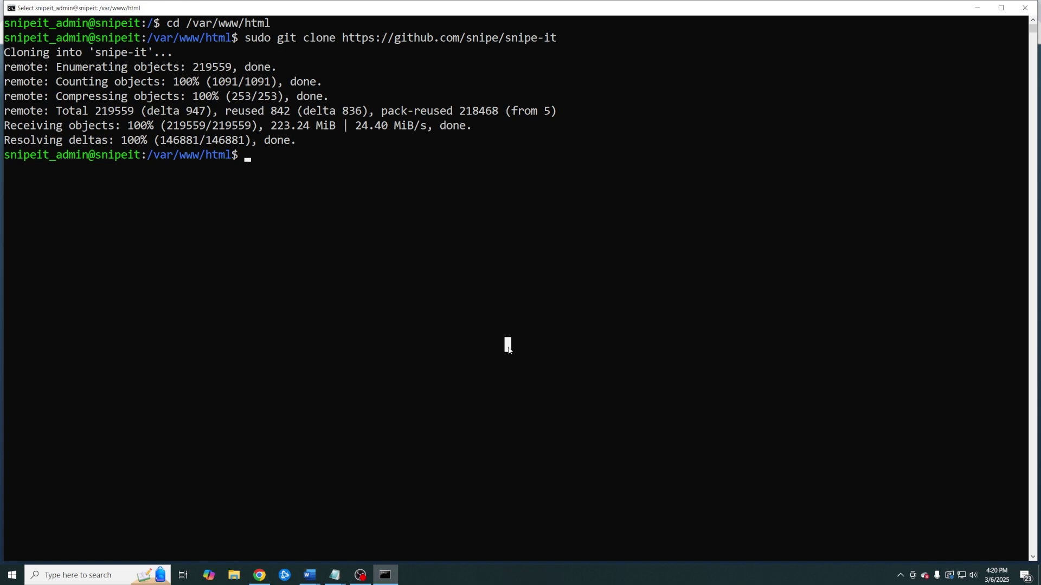
key("Escape")
Enter the snipe-it folder and copy .env.example to .env
type("cd snipt")
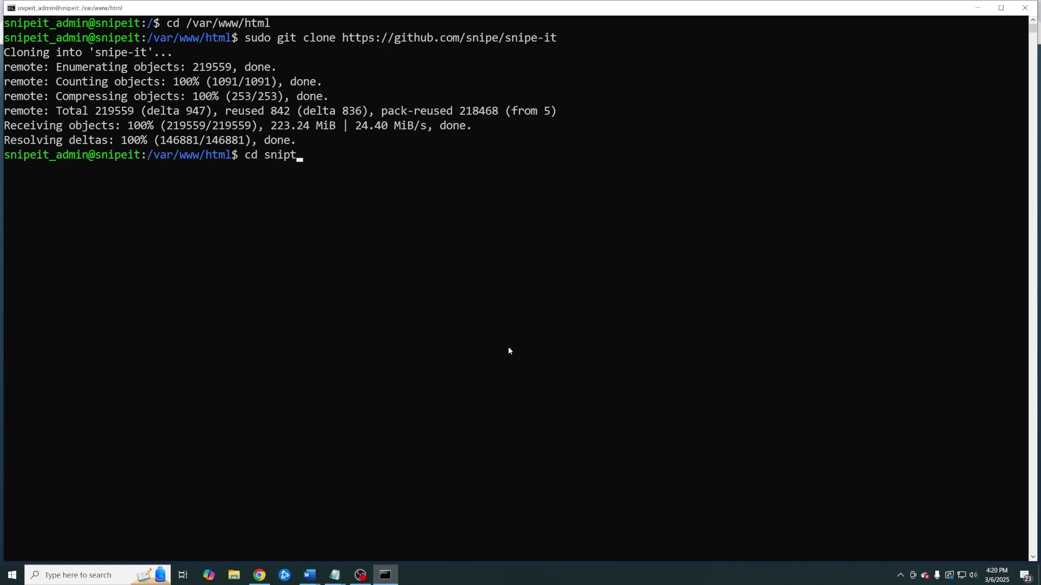
key("BackSpace")
key("Tab")
key("Return")
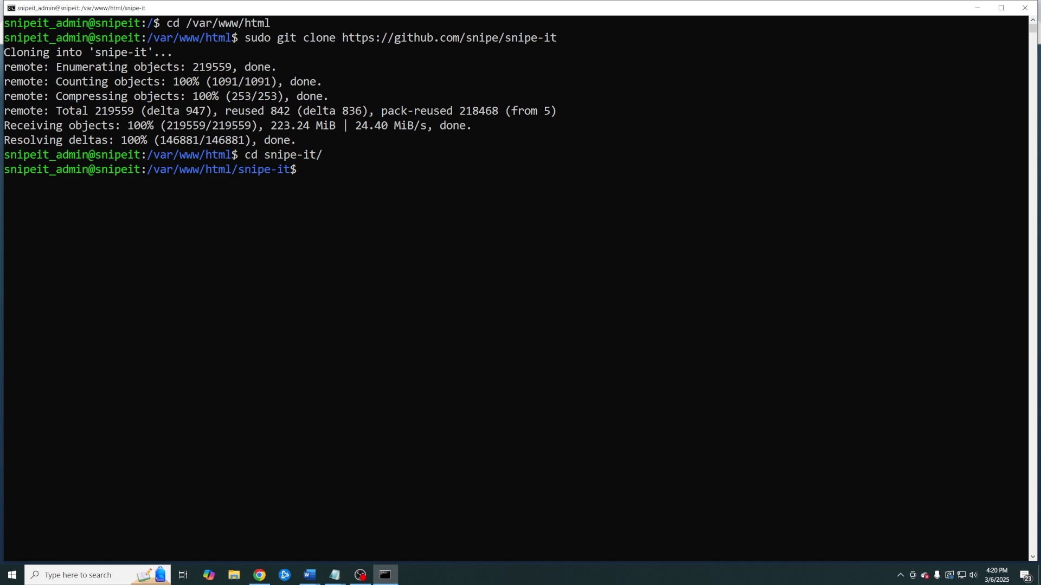
key("alt+Tab")
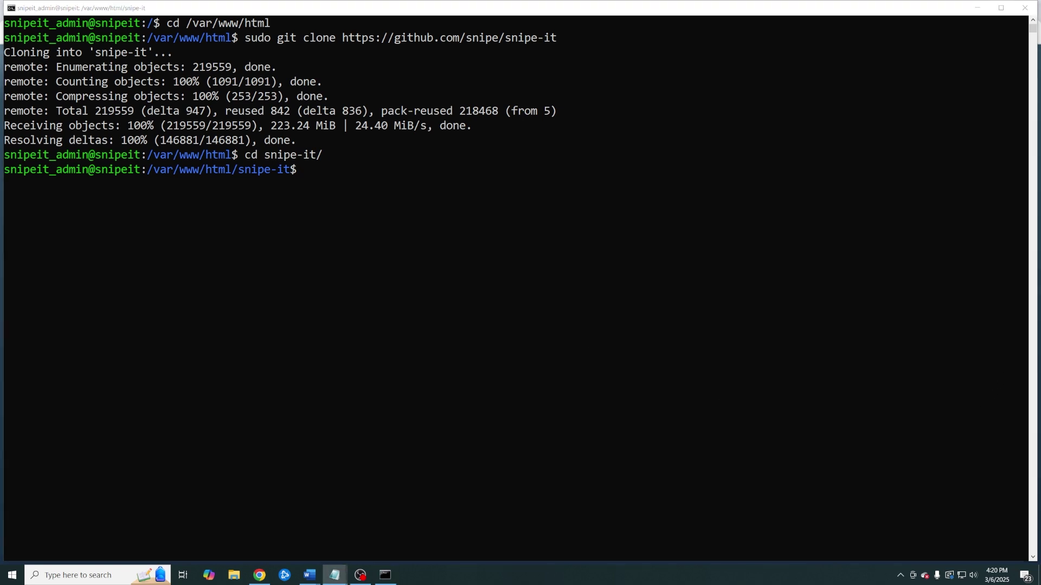
key("alt+Tab")
right_click(484, 248)
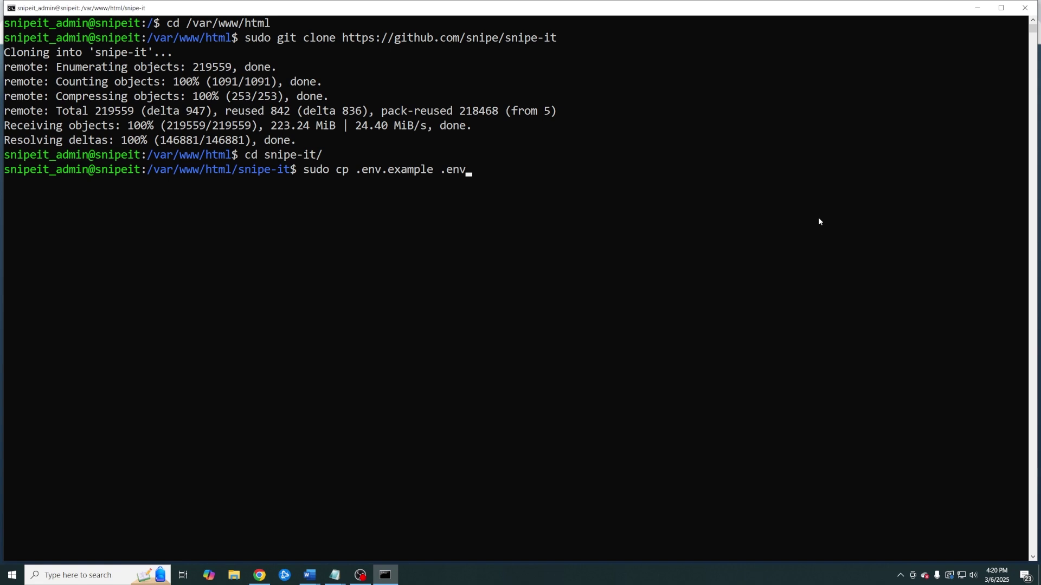
key("Return")
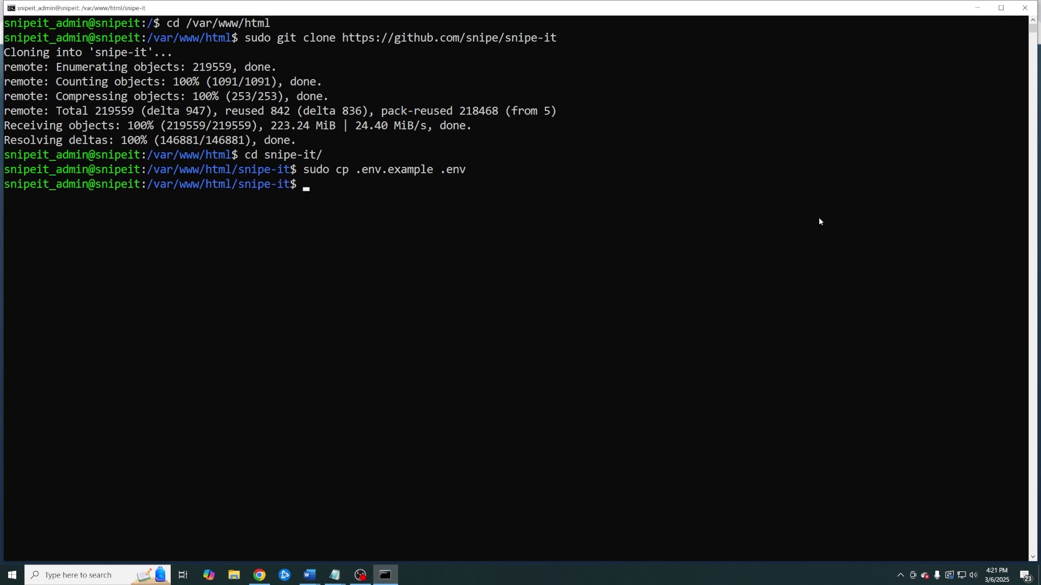
Open .env in nano and set APP_URL to 10.1.1.7
type("sudo nano /e")
key("BackSpace")
key("BackSpace")
type(".env")
key("Return")
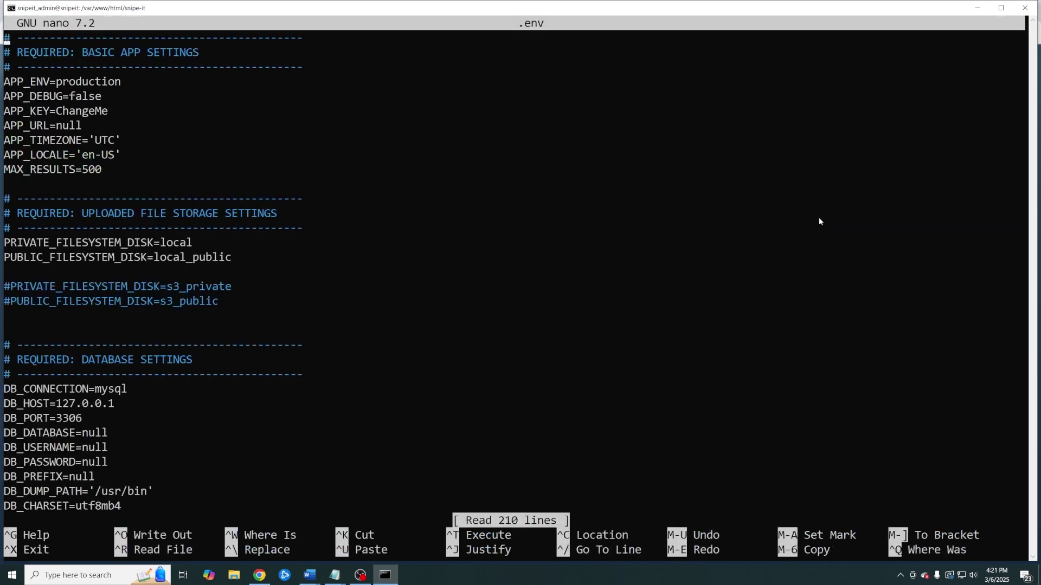
key("Down")
key("Down")
key("Down")
key("Down")
key("Down")
key("Down")
key("Right")
key("Right")
key("Right")
key("Right")
key("Right")
key("Right")
key("Right")
key("Right")
key("Delete")
key("Delete")
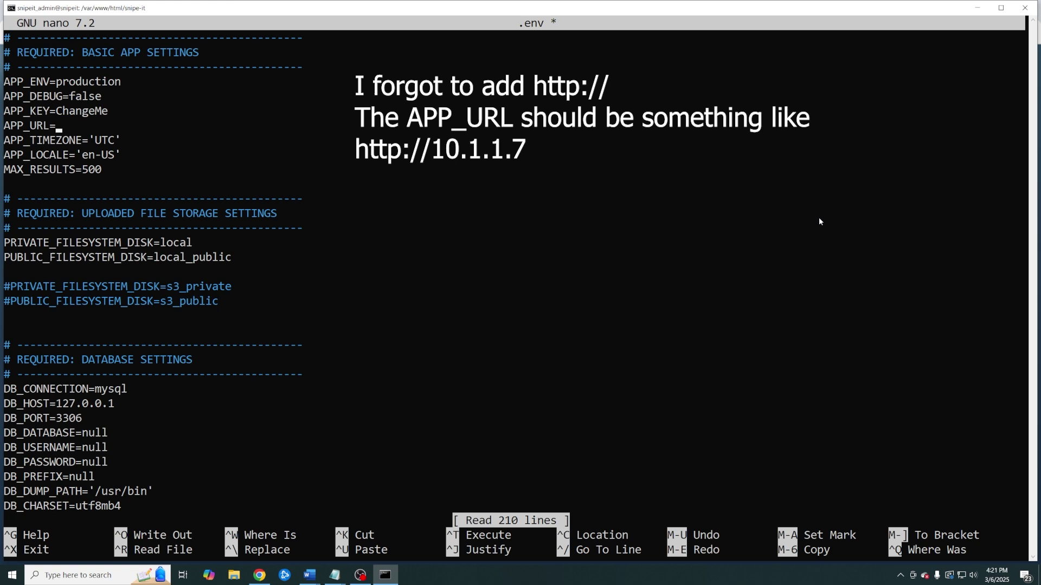
type("10.1.1.7")
Set DB_DATABASE and DB_USERNAME to snipeit, enter the database password, and exit nano
key("Down")
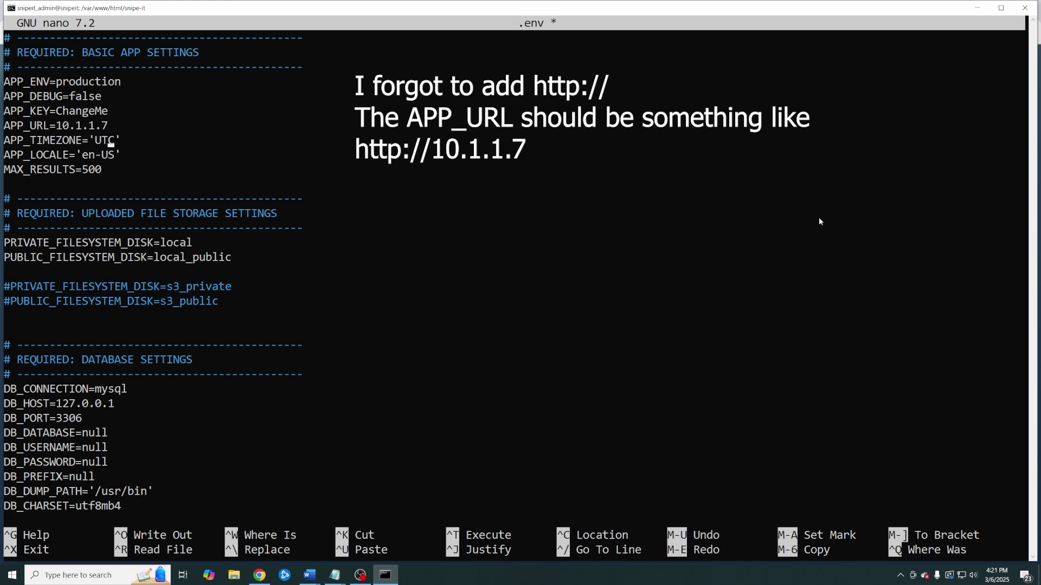
key("Down")
key("Down")
key("Down")
key("Down")
key("Down")
key("Down")
key("Down")
key("Down")
key("Down")
key("Down")
key("Down")
key("Down")
key("Down")
key("Down")
key("Down")
key("Down")
key("Down")
key("Down")
key("Down")
key("Down")
key("BackSpace")
key("BackSpace")
key("BackSpace")
key("BackSpace")
type("snipeit")
key("Down")
key("BackSpace")
key("BackSpace")
key("BackSpace")
key("BackSpace")
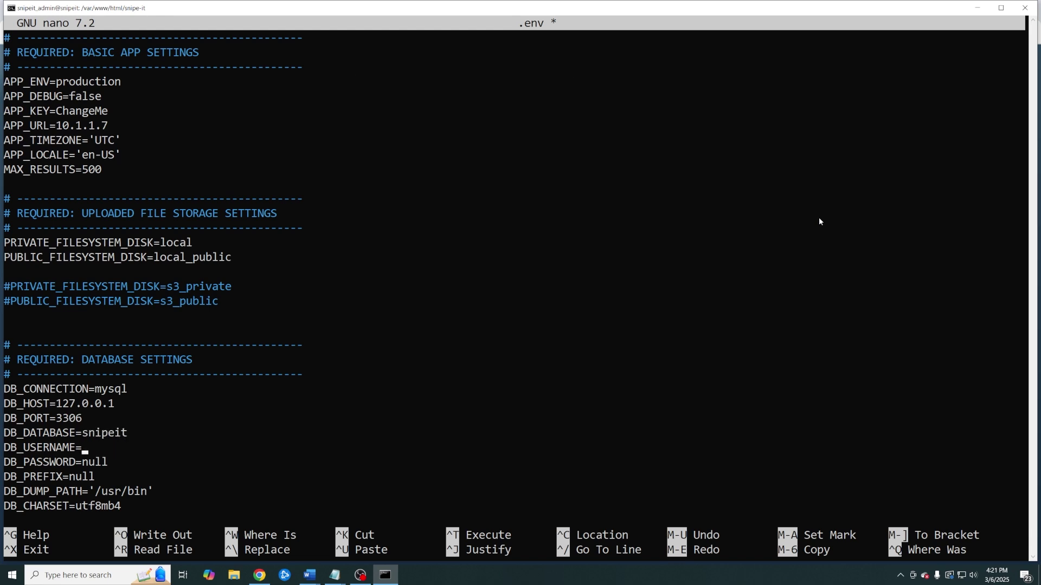
type("snipeit")
key("Down")
key("BackSpace")
key("BackSpace")
key("BackSpace")
key("BackSpace")
type("password")
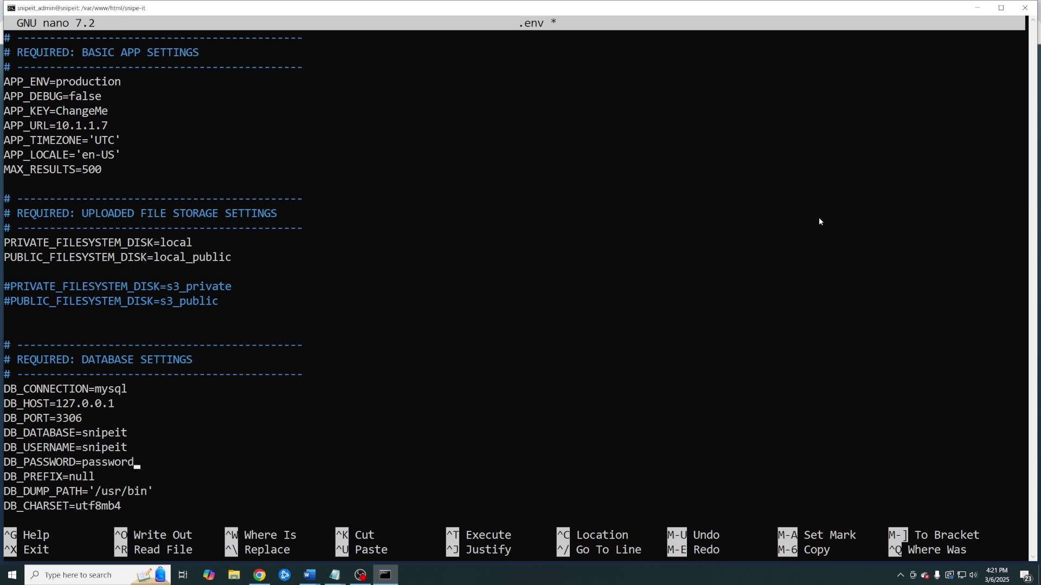
key("Down")
key("Down")
key("Down")
key("Down")
key("Down")
key("Down")
key("Down")
key("Down")
key("Down")
key("Down")
key("Down")
key("Down")
key("Down")
key("Down")
key("Down")
key("Down")
key("Down")
key("Down")
key("Down")
key("Down")
key("Down")
key("Down")
key("Down")
key("Down")
key("Down")
key("Down")
key("Down")
key("Down")
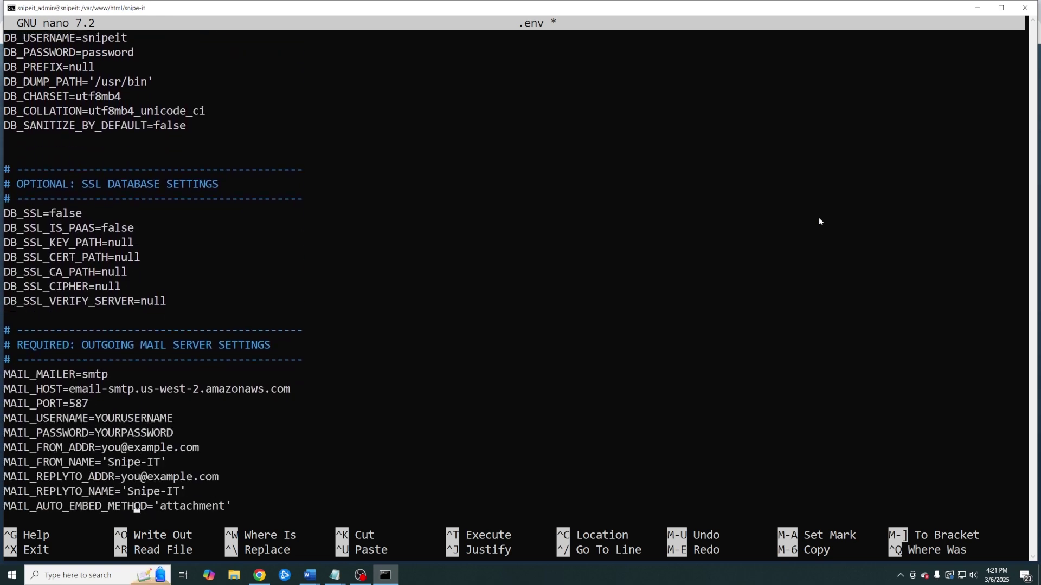
key("ctrl+x")
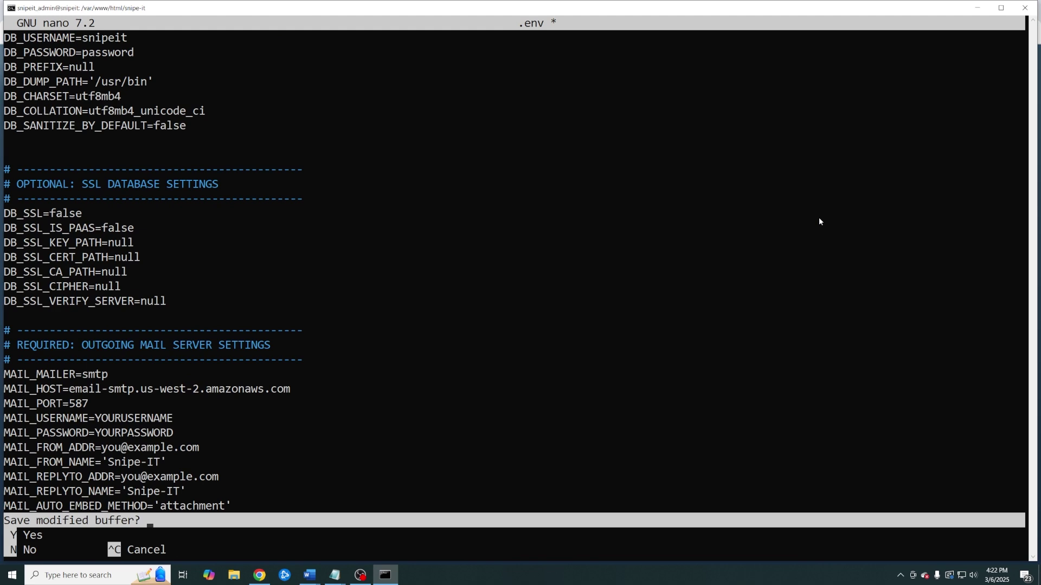
Save the .env changes and give www-data ownership of the snipe-it folder recursively
key("y")
key("Return")
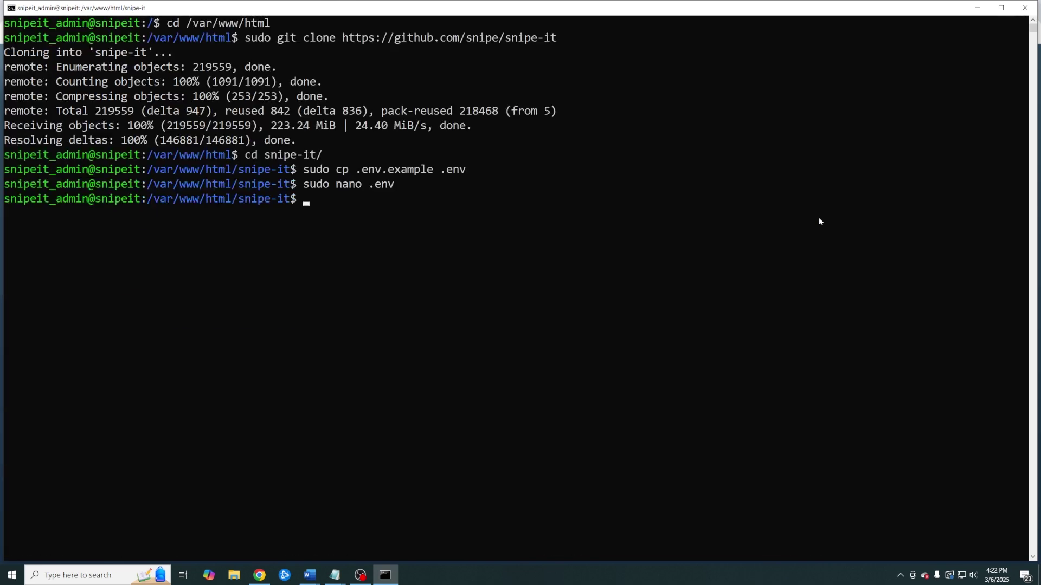
left_click(335, 574)
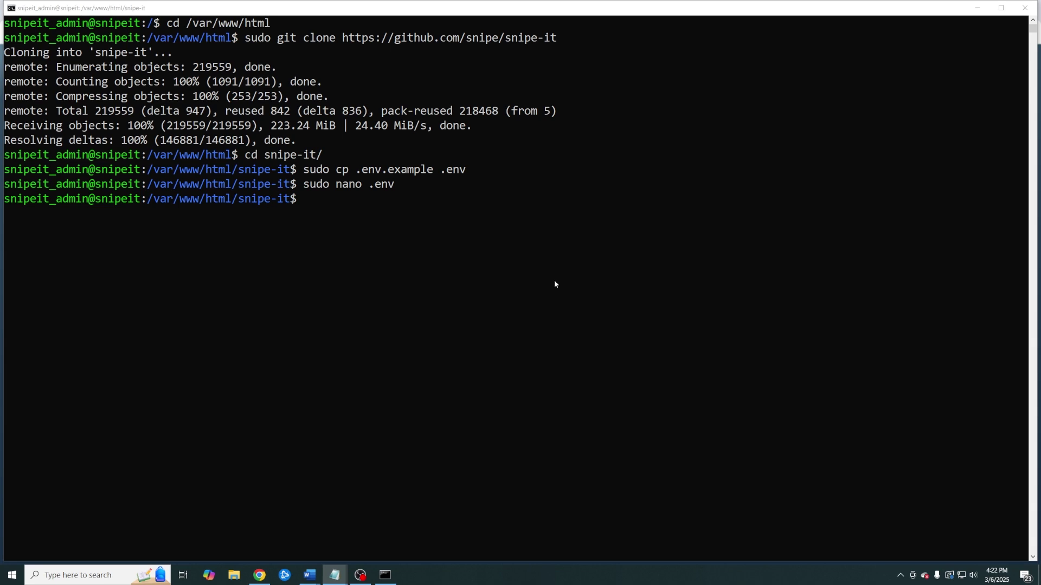
left_click(540, 279)
right_click(539, 279)
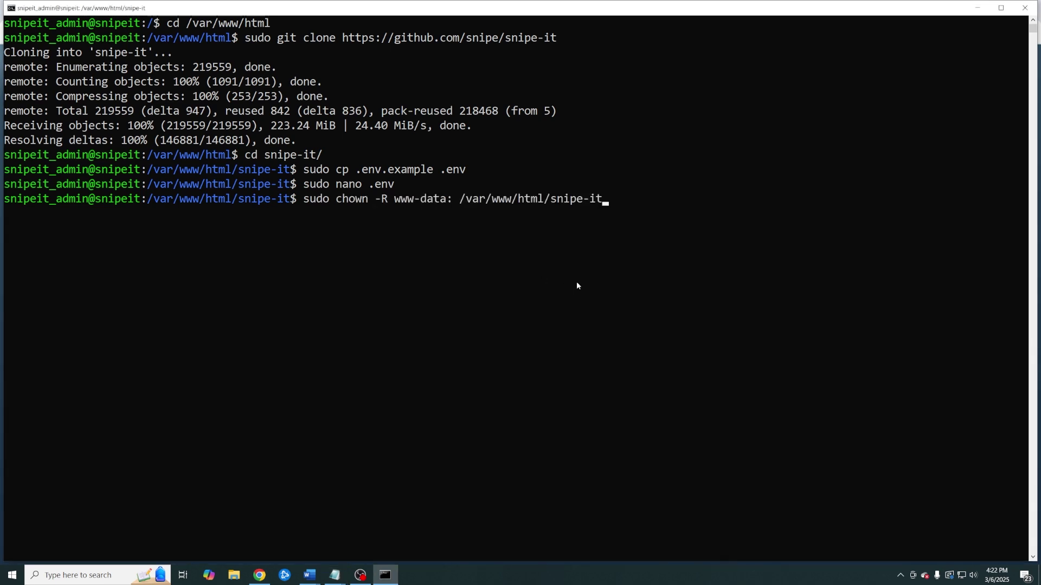
key("Return")
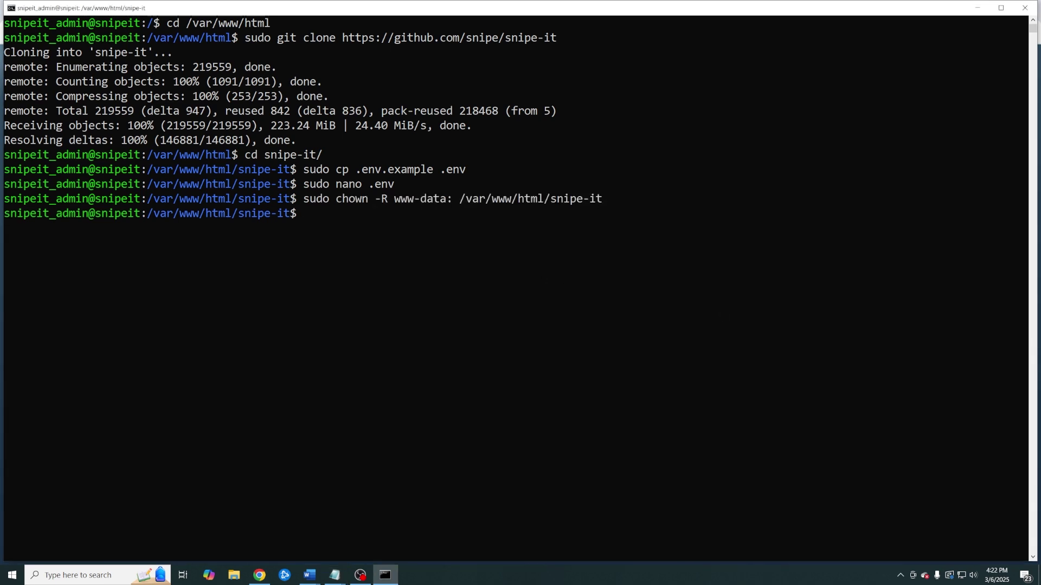
Set 755 permissions recursively on the snipe-it folder
key("alt+Tab")
left_click(655, 339)
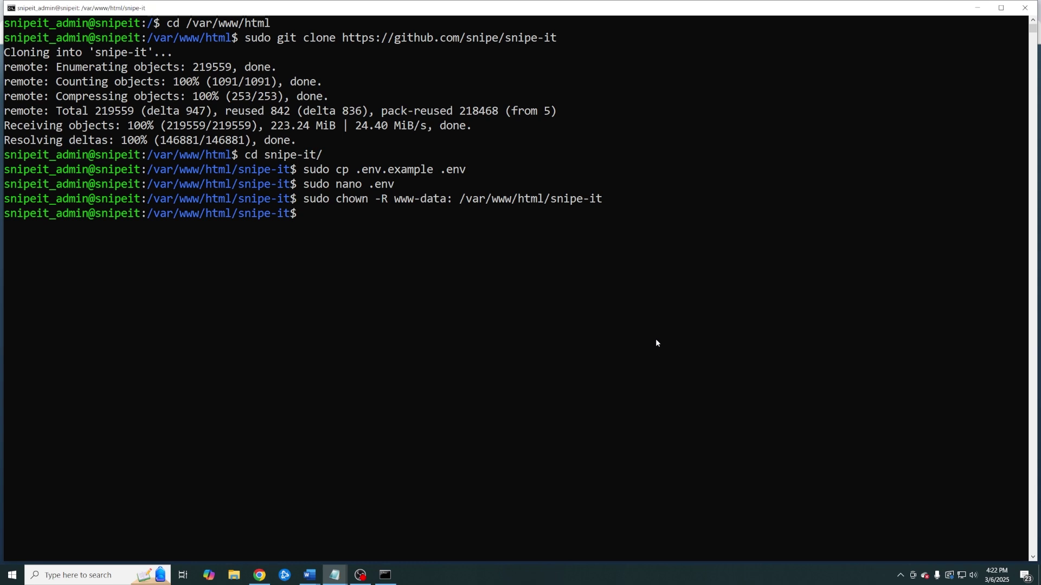
right_click(655, 339)
key("Return")
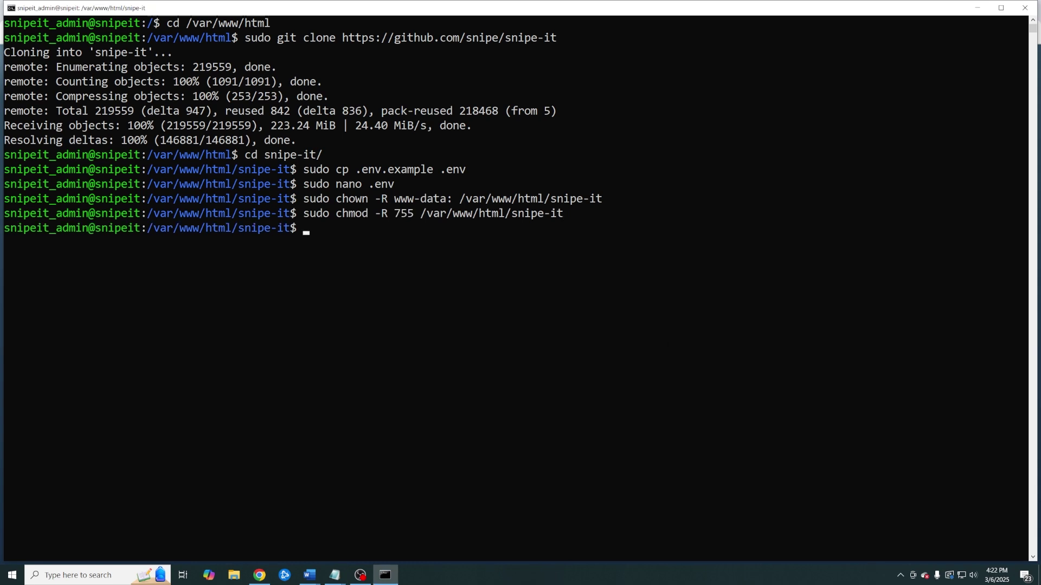
Run sudo composer update, answering yes to continue as root
key("alt+Tab")
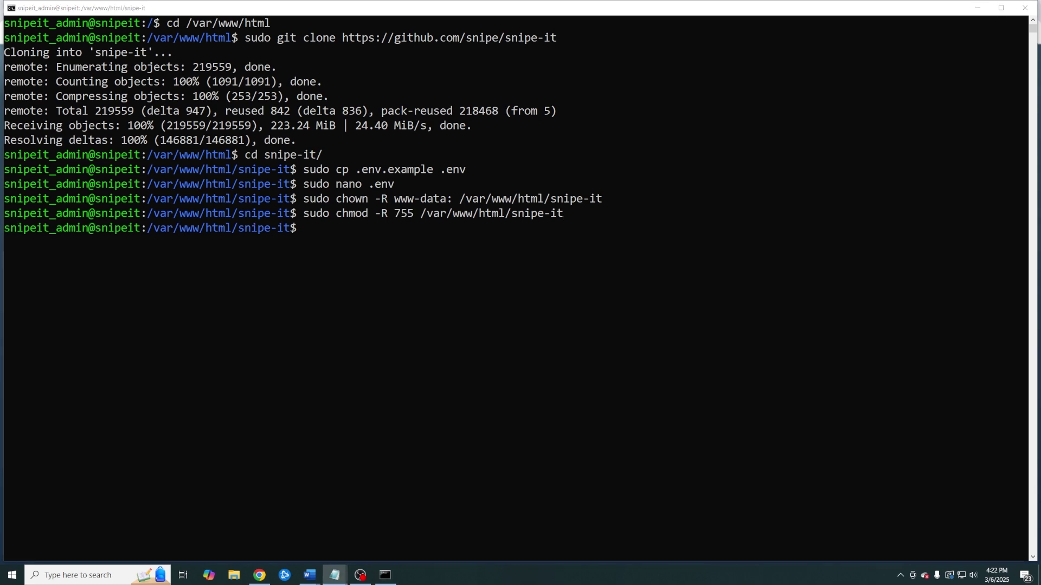
left_click(439, 373)
right_click(439, 373)
key("Return")
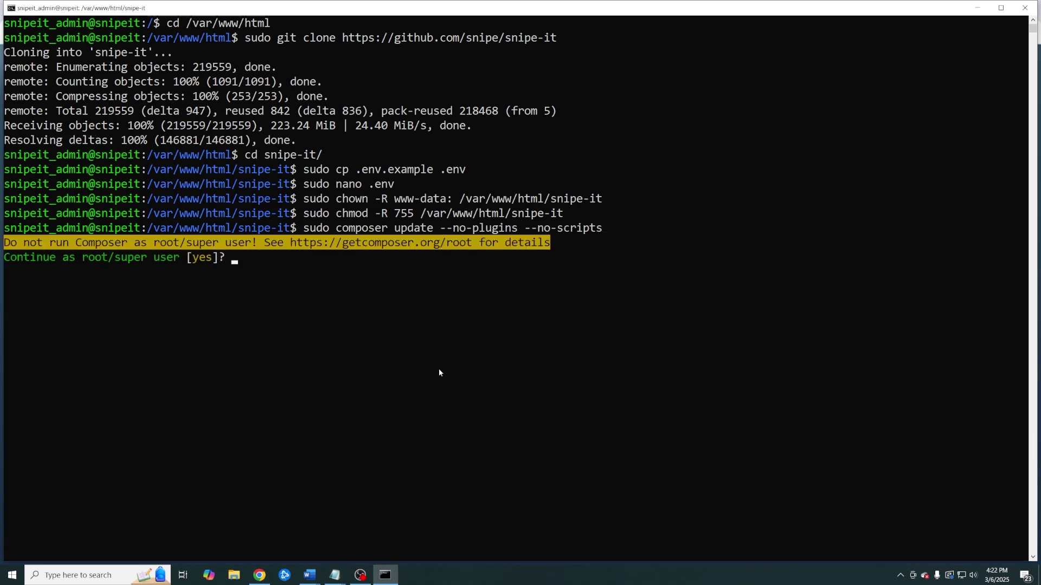
type("yes")
key("Return")
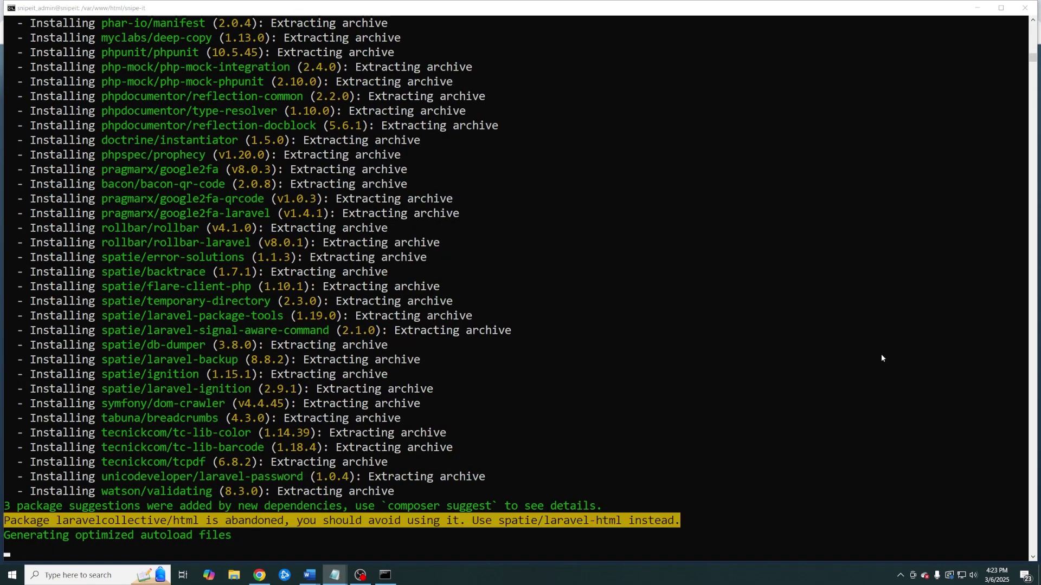
Install the Composer dependencies with sudo composer install --no-dev
left_click(421, 542)
right_click(525, 487)
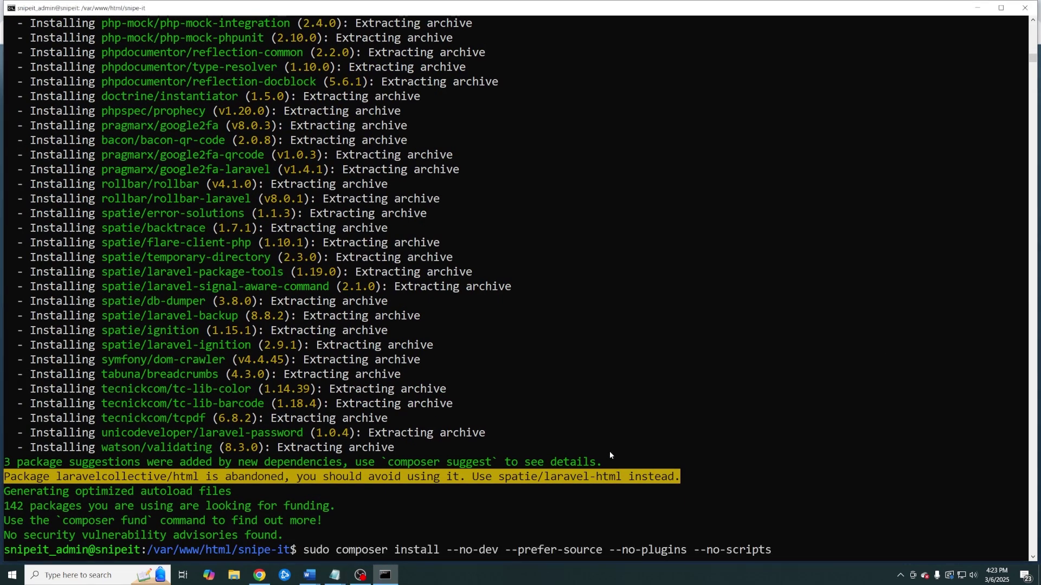
key("Return")
key("Return")
key("Return")
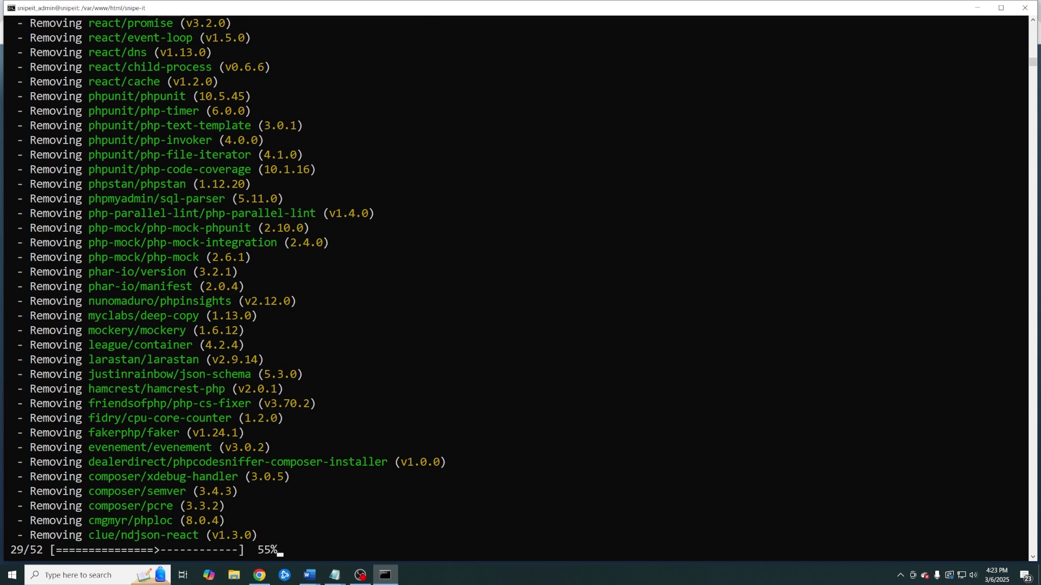
left_click(440, 550)
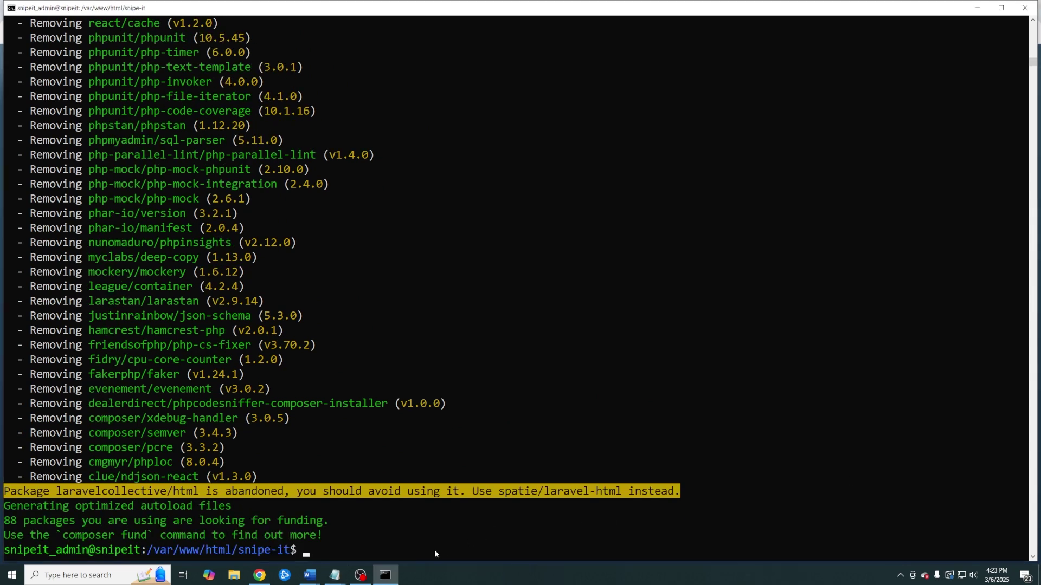
right_click(427, 550)
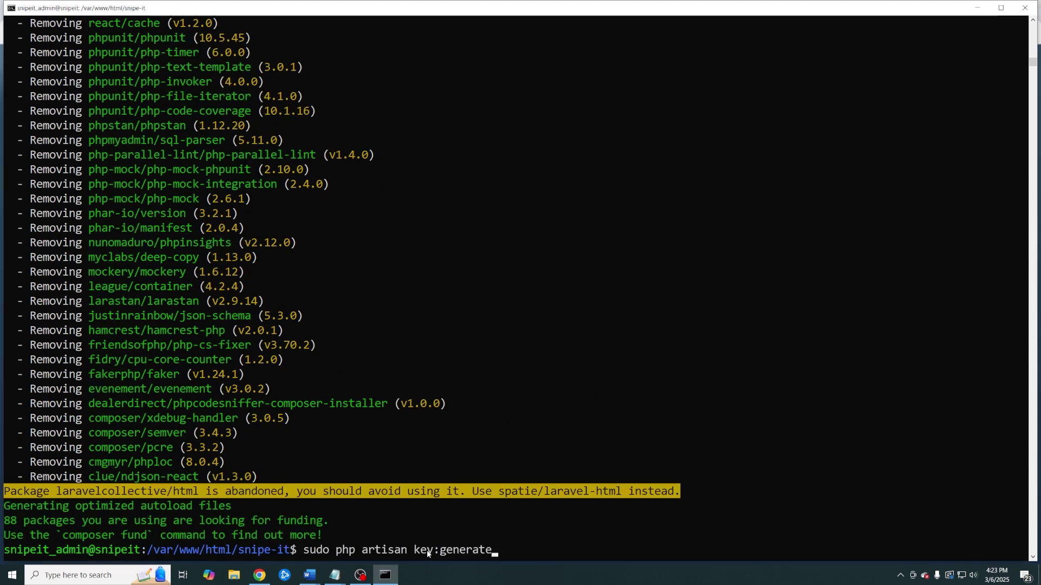
Run php artisan key:generate with sudo and choose Yes at the production warning
key("Return")
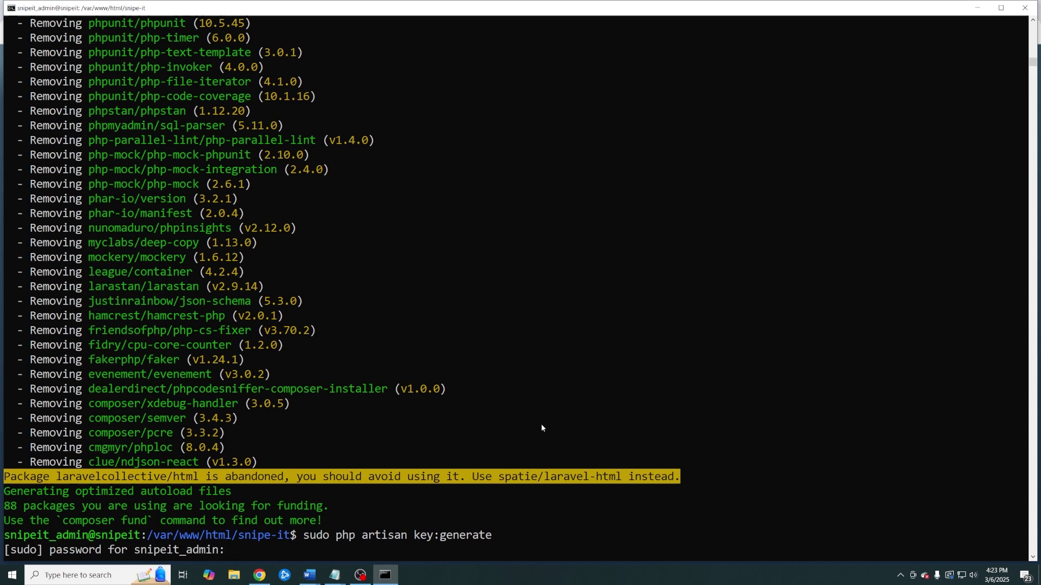
key("Return")
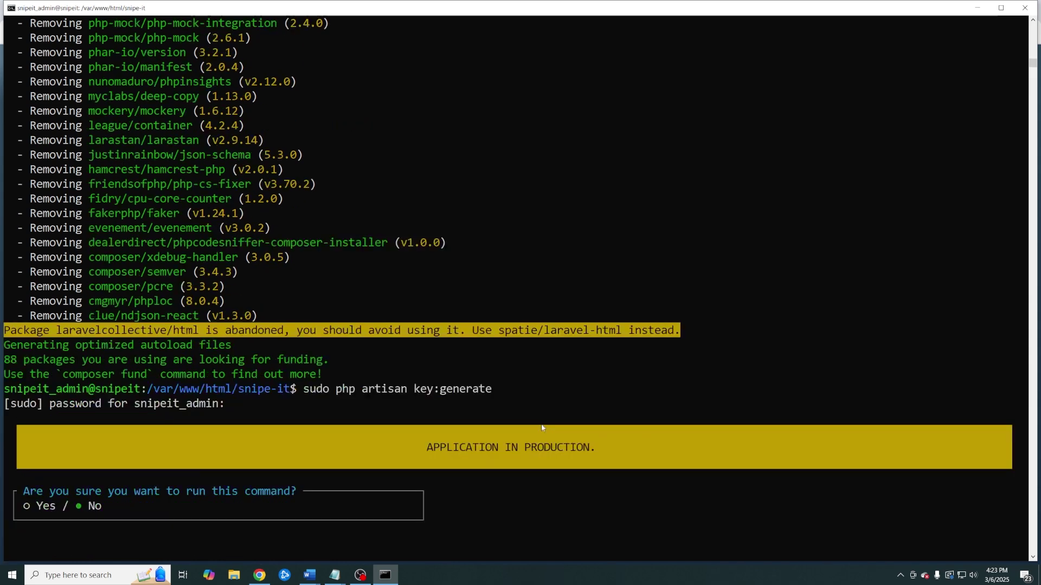
key("Left")
key("Return")
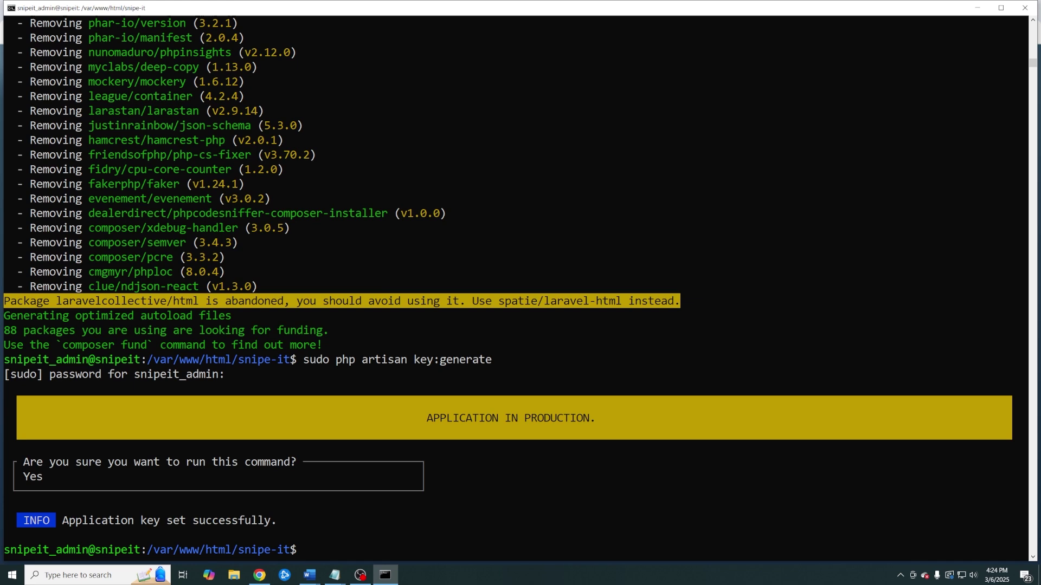
key("ctrl+v")
List services filtered by php to find php8.3-fpm, then start php8.3-fpm
key("Return")
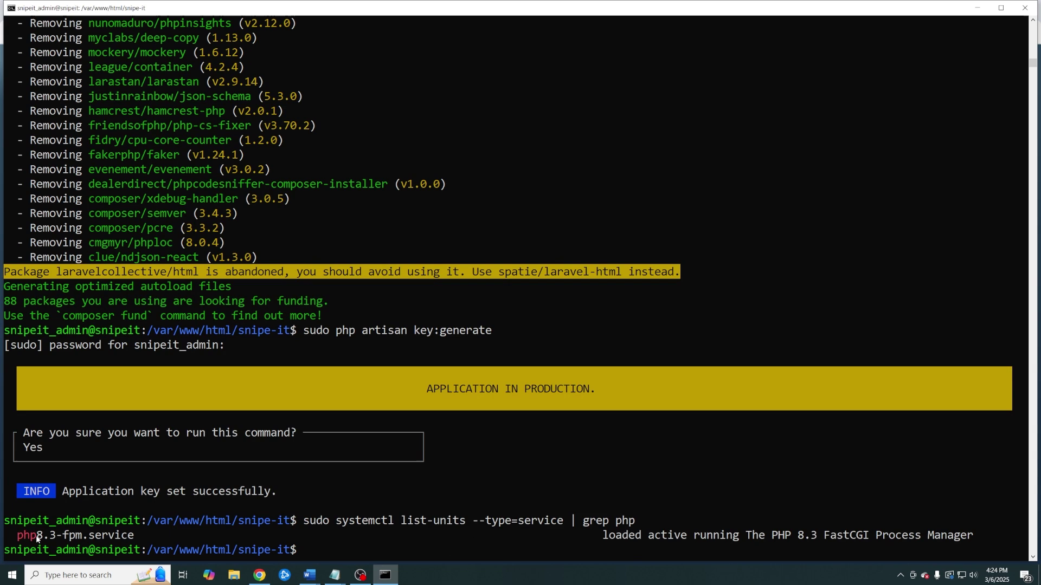
left_click_drag(38, 536, 50, 542)
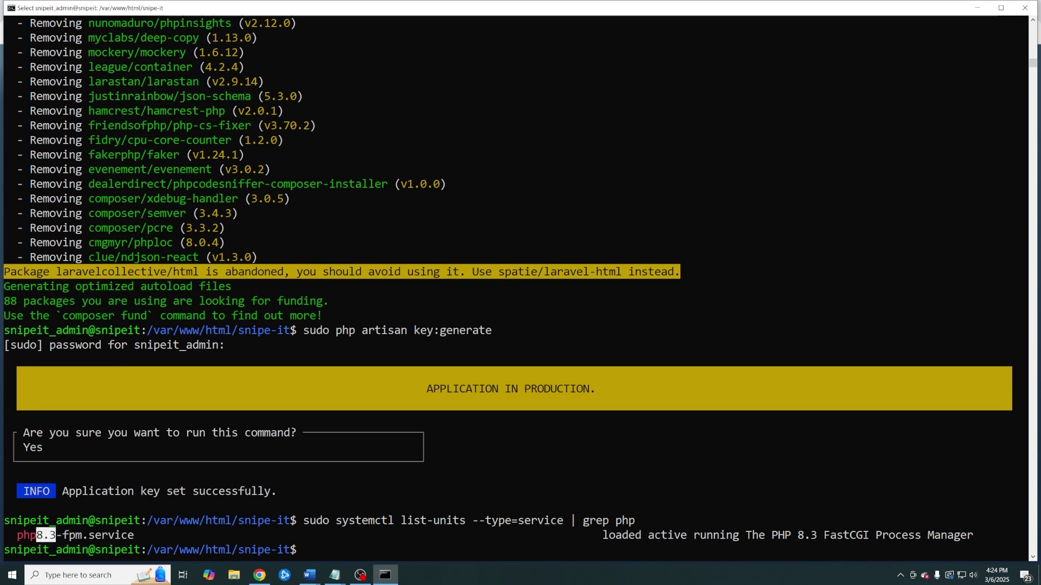
left_click(334, 574)
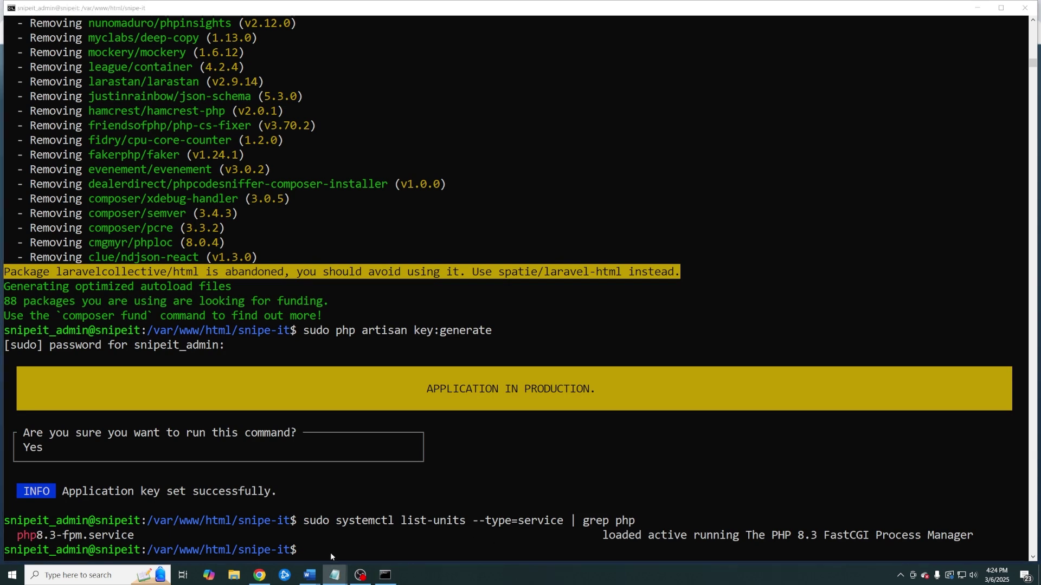
left_click(330, 552)
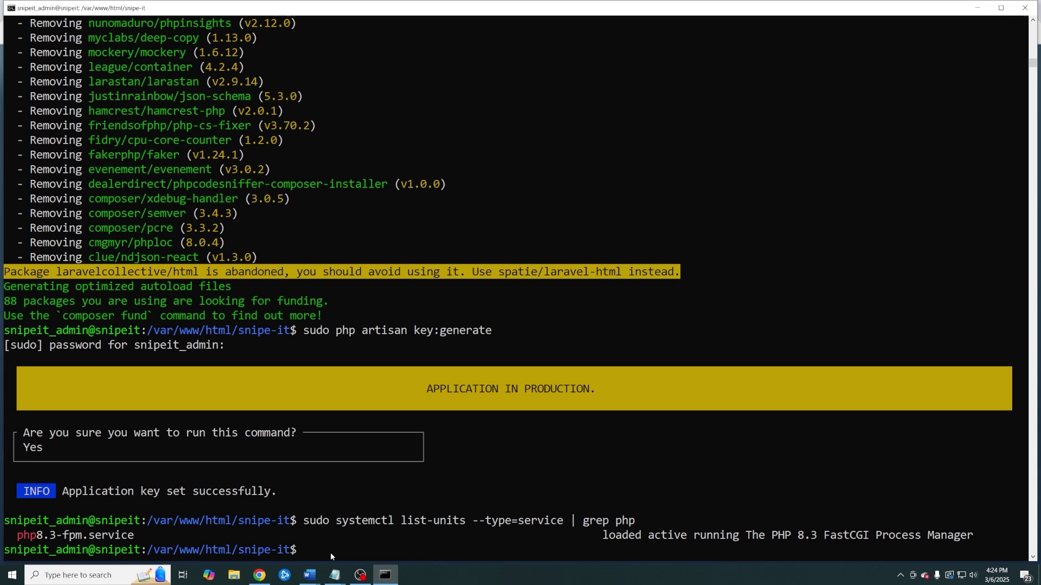
type("sudo systemctl start php8.3-fpm")
key("Return")
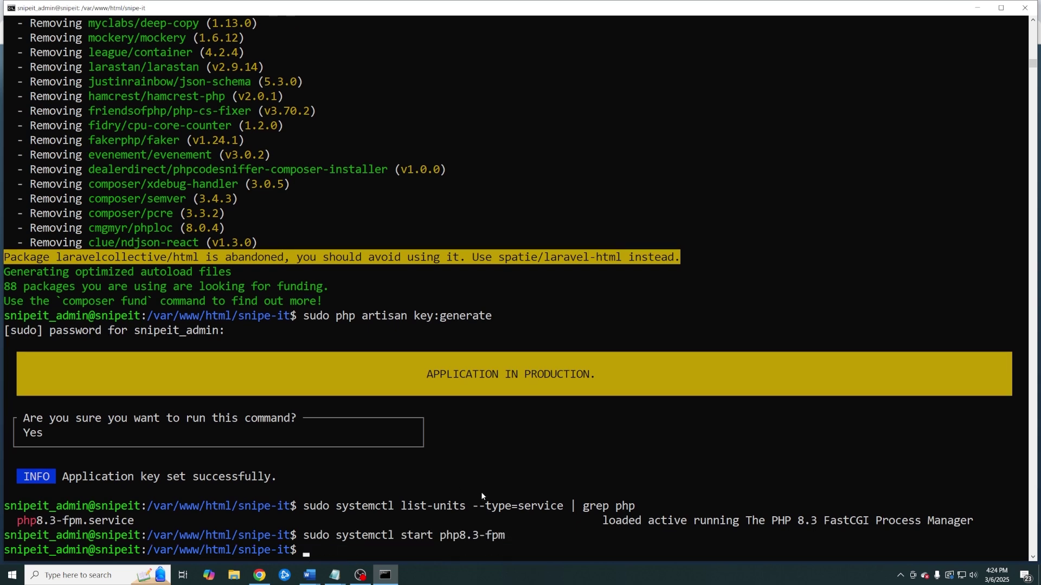
Enable php8.3-fpm to launch at boot with systemctl enable
left_click(335, 575)
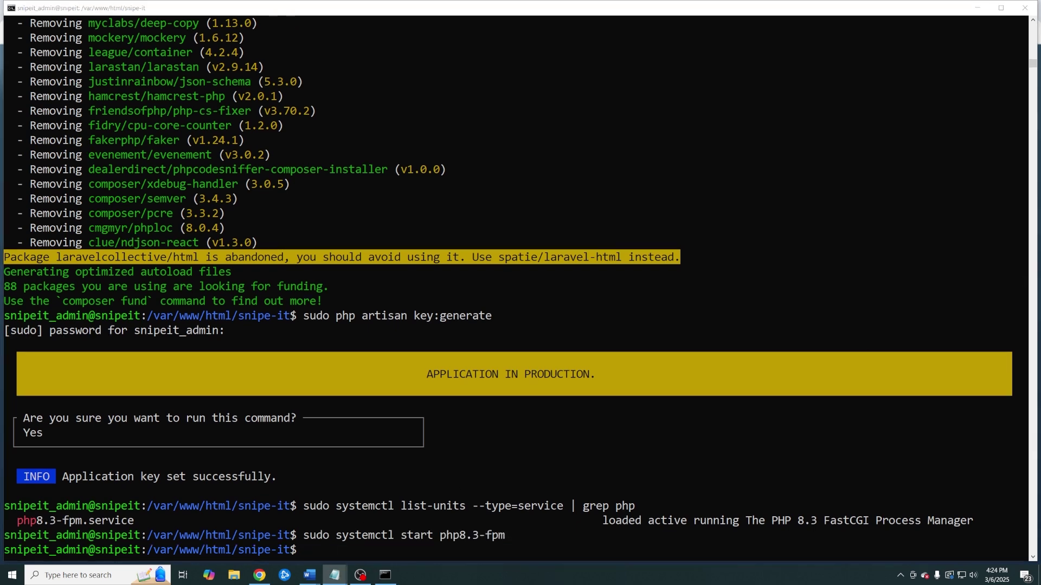
left_click(372, 548)
type("sudo sudo systemctl enable php8.3-fpm")
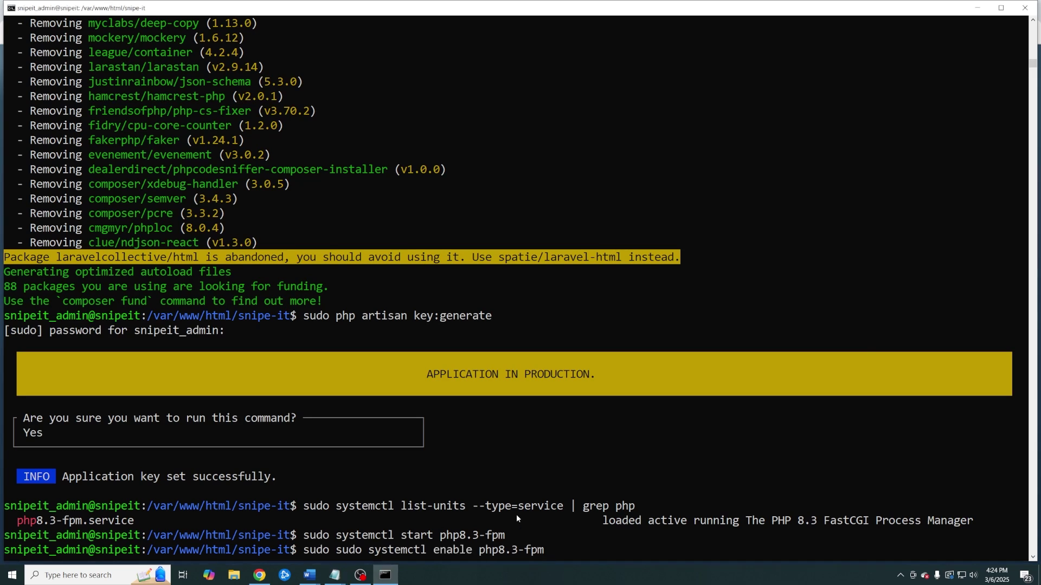
key("Return")
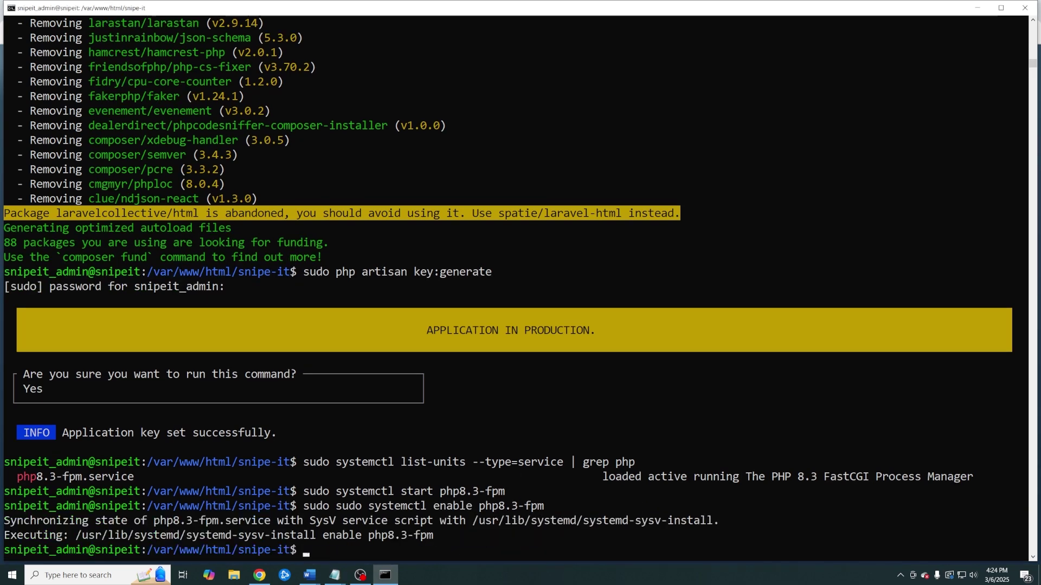
right_click(366, 554)
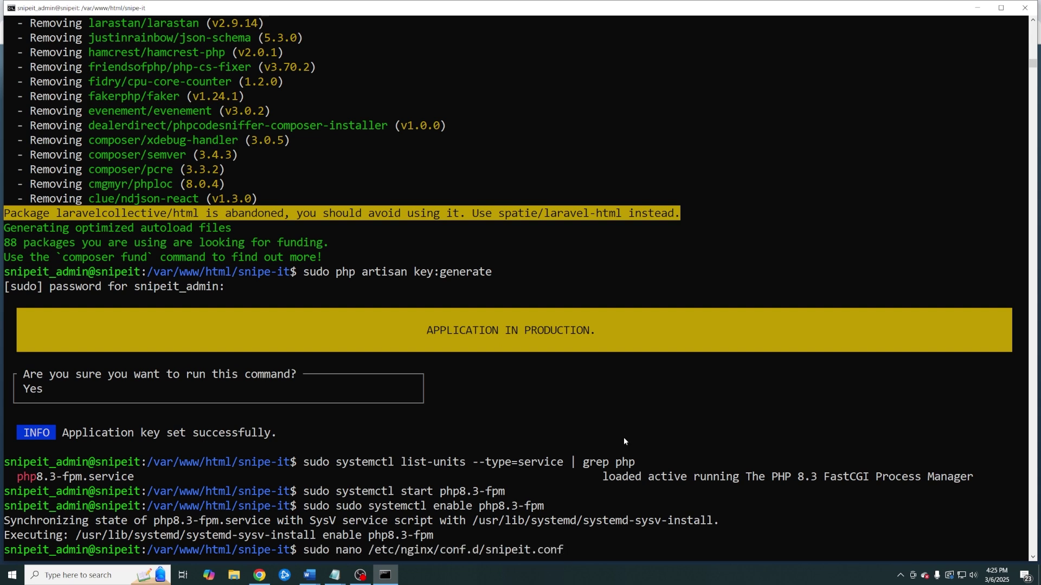
Create /etc/nginx/conf.d/snipeit.conf in nano and paste the Snipe-IT server block
key("Return")
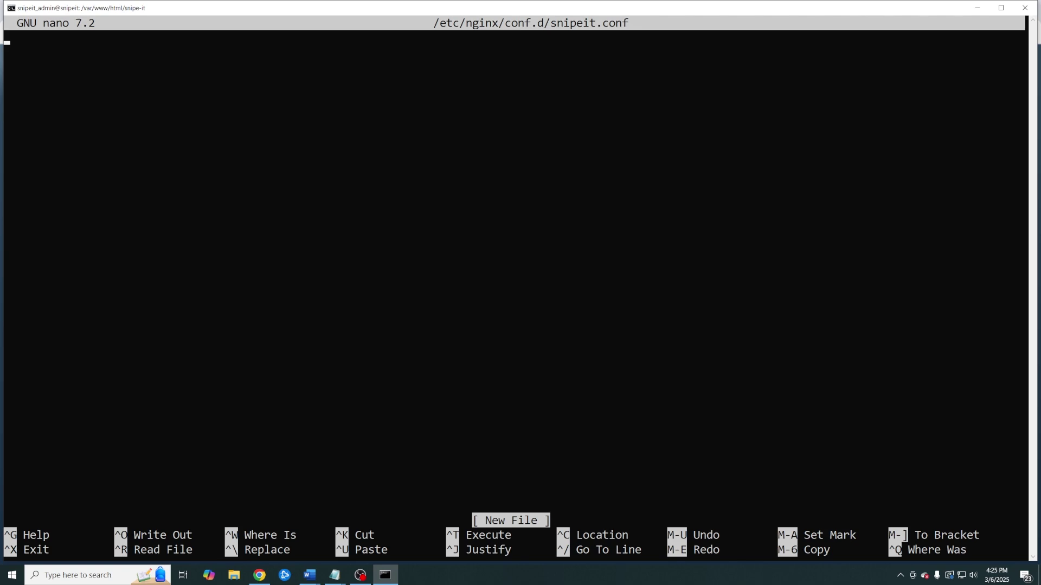
key("alt+Tab")
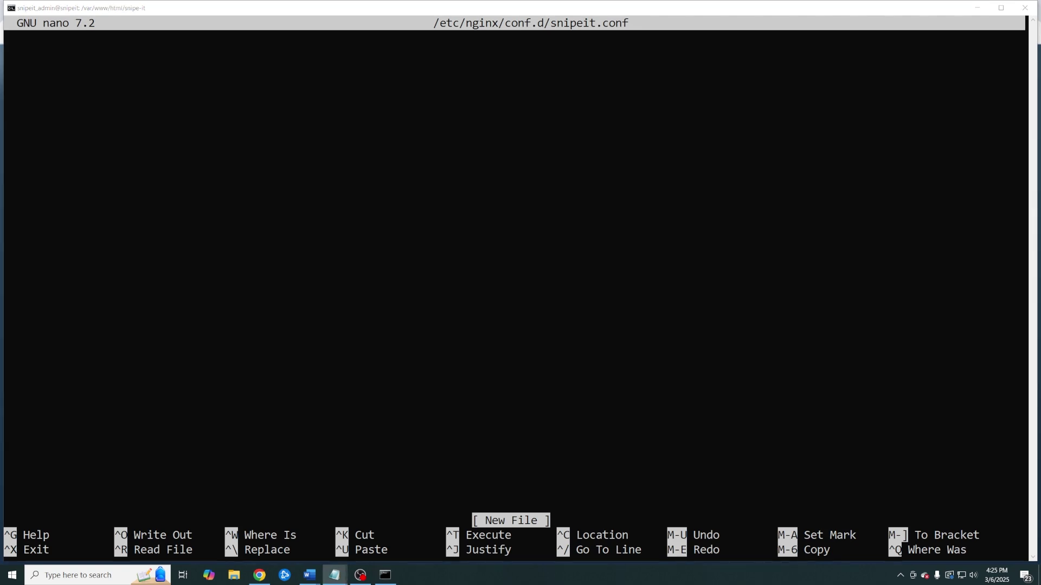
left_click(374, 210)
right_click(374, 210)
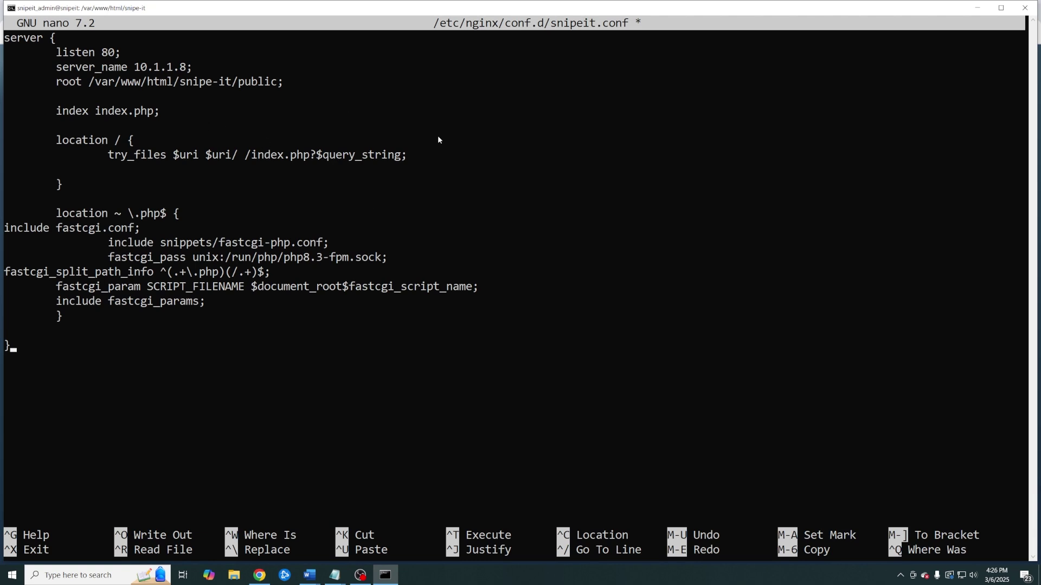
Change the server IP from 10.1.1.8 to 10.1.1.7, verify the php8.3 socket, and save
key("Up")
key("Up")
key("Up")
key("Up")
key("Up")
key("Up")
key("Up")
key("Up")
key("Up")
key("Up")
key("Up")
key("Up")
key("Up")
key("Up")
key("Up")
key("Up")
key("Up")
key("Up")
key("Up")
key("Up")
key("Down")
key("Down")
key("Right")
key("Right")
key("Right")
key("Right")
key("Right")
key("Right")
key("Right")
key("Right")
key("Right")
key("Right")
key("Right")
key("Right")
key("Right")
key("Right")
key("Right")
key("Right")
key("Right")
key("Right")
key("Right")
key("Right")
key("Delete")
type("7")
key("Down")
key("Down")
key("Down")
key("Down")
key("Down")
key("Down")
key("Down")
key("Down")
key("Down")
key("Down")
key("Down")
key("Down")
key("Down")
key("Down")
key("Up")
key("Right")
key("Right")
key("Right")
key("Right")
key("Right")
key("Right")
key("Right")
key("Right")
key("Right")
key("Right")
key("Right")
key("Right")
key("Right")
key("Right")
key("Right")
key("Right")
key("Right")
key("Right")
key("Right")
key("Left")
key("Left")
key("ctrl+x")
key("y")
key("Return")
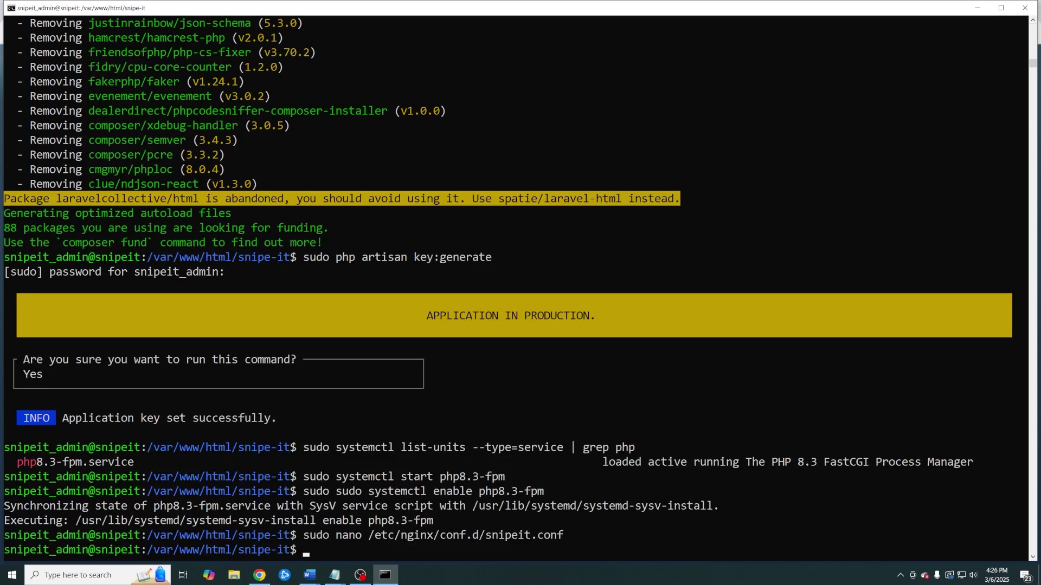
Symlink snipeit.conf into /etc/nginx/sites-enabled
key("alt+Tab")
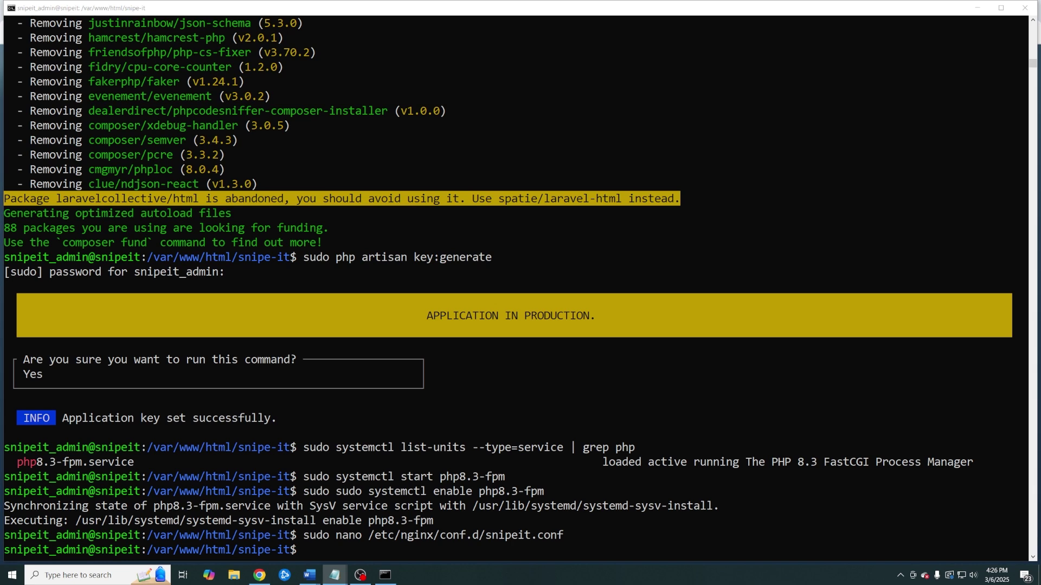
left_click(370, 549)
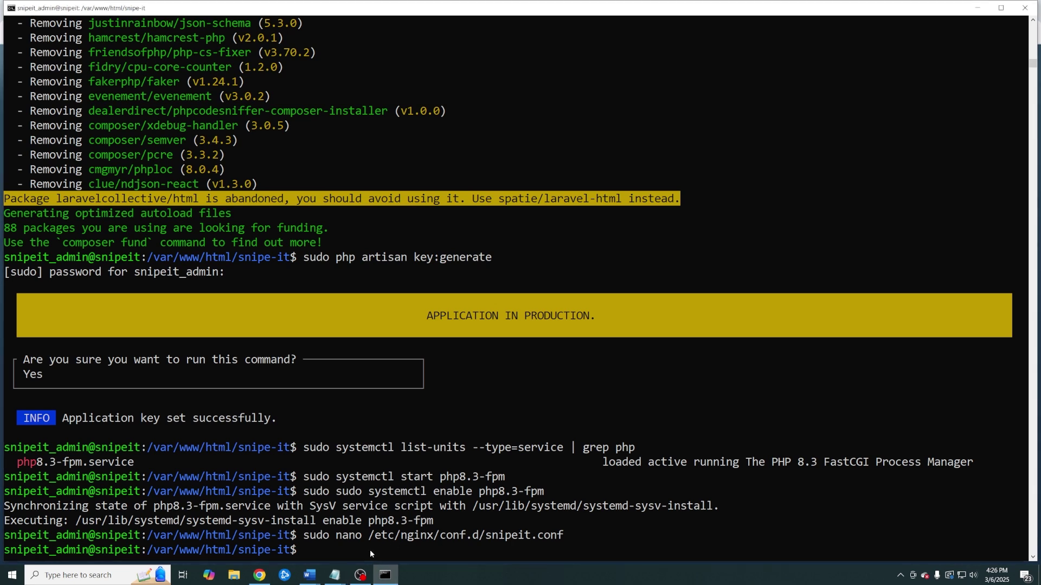
right_click(370, 549)
key("Return")
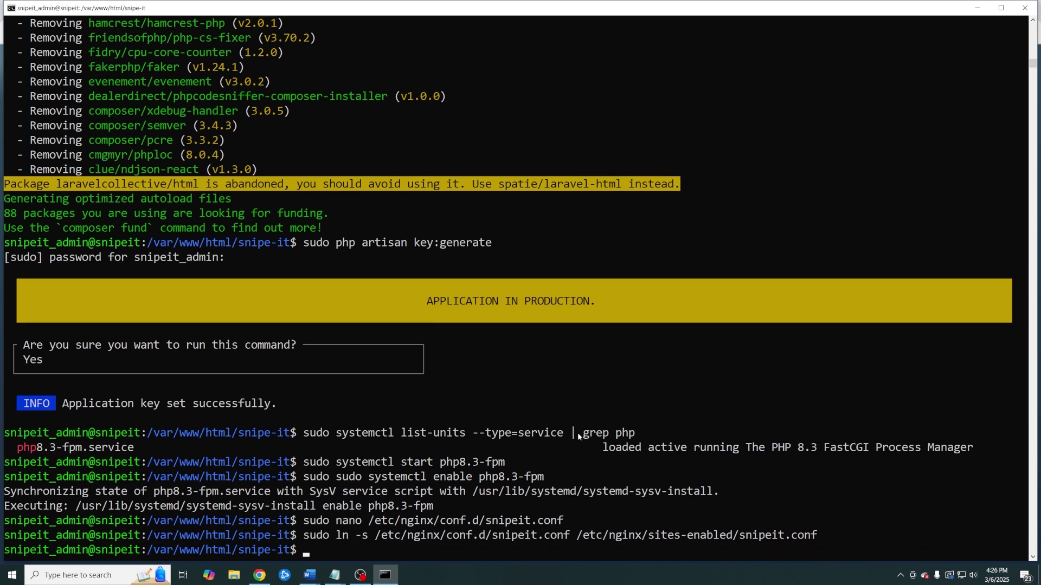
Open /etc/nginx/nginx.conf in nano with sudo
key("alt+Tab")
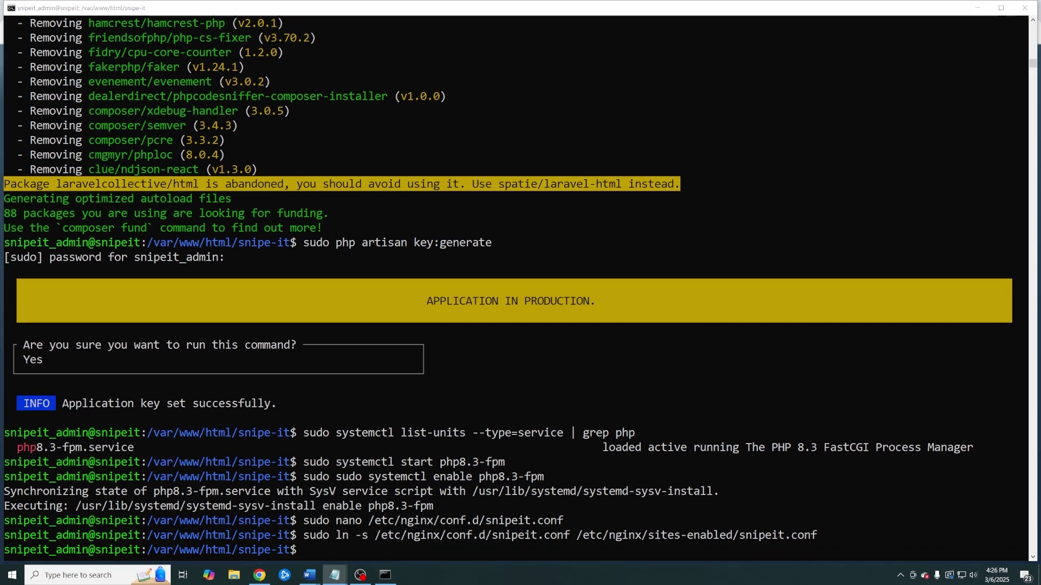
left_click(349, 548)
type("sudo nano /etc/nginx/nginx.conf")
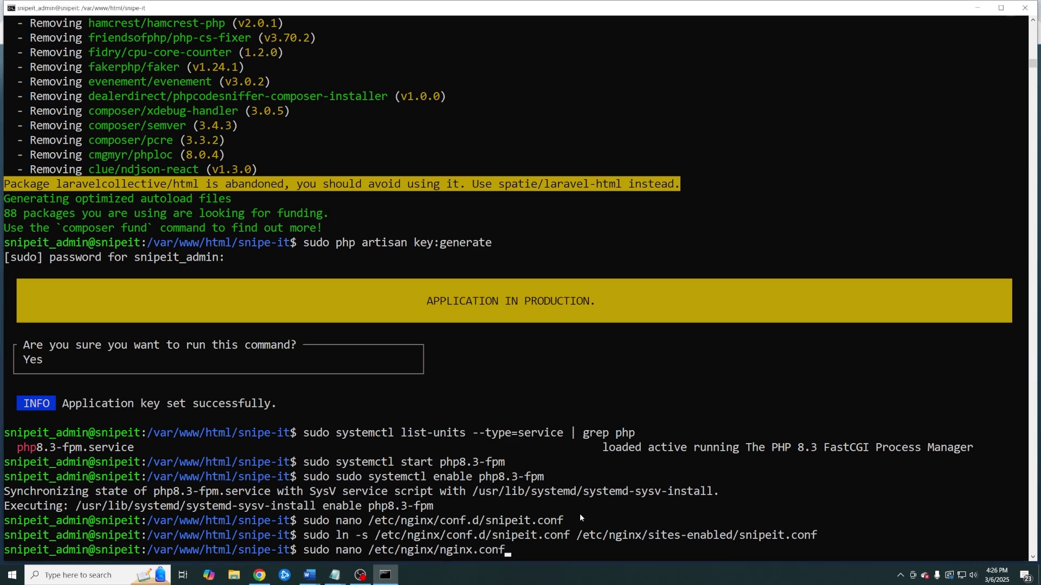
key("Return")
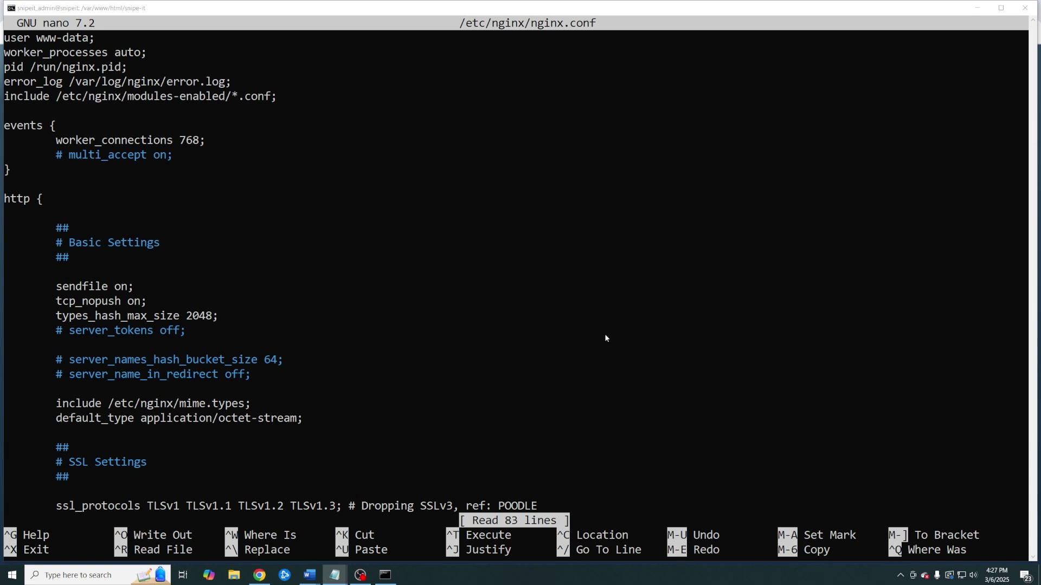
Exit nginx.conf without saving to discard the accidental edits
left_click(422, 210)
key("Down")
key("Down")
key("Down")
key("Down")
key("Down")
key("Down")
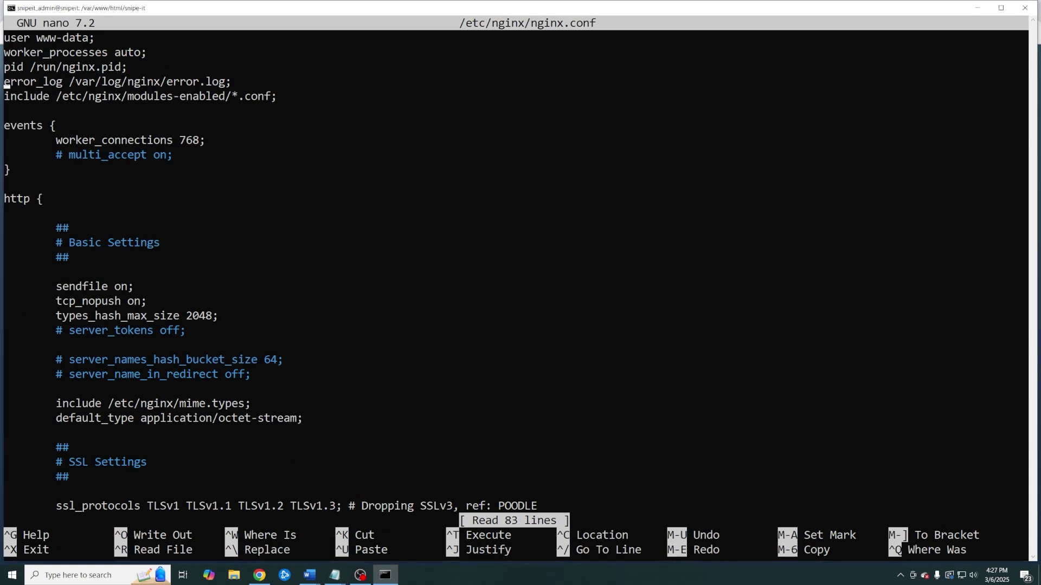
key("Down")
key("Down")
key("Down")
key("Down")
key("Down")
key("Down")
key("Tab")
key("Tab")
key("BackSpace")
key("Page_Down")
key("ctrl+z")
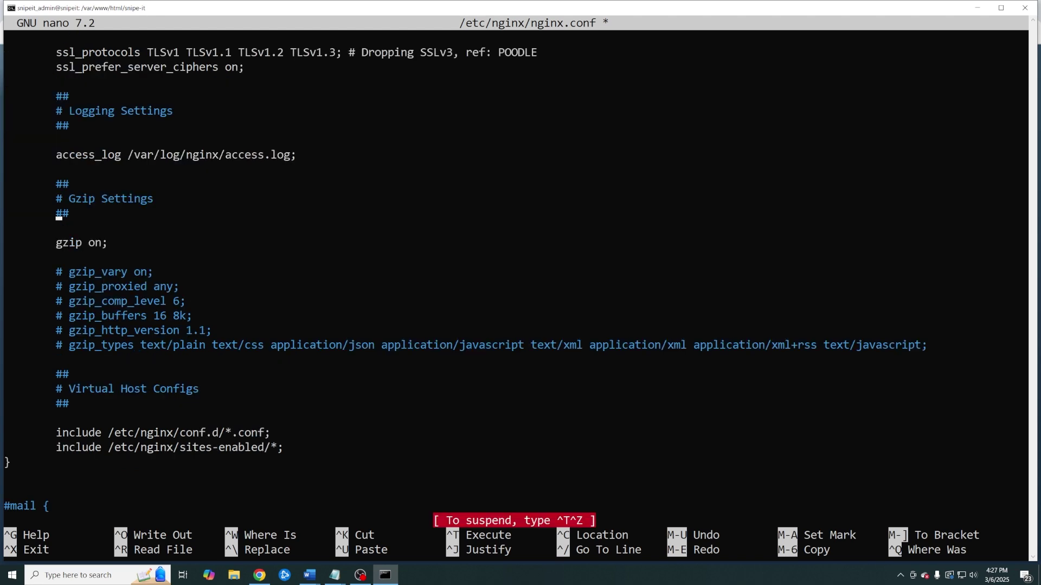
key("ctrl+x")
key("n")
Reopen nginx.conf, add 'server_names_hash_bucket_size 64;' under http {, and save
key("Up")
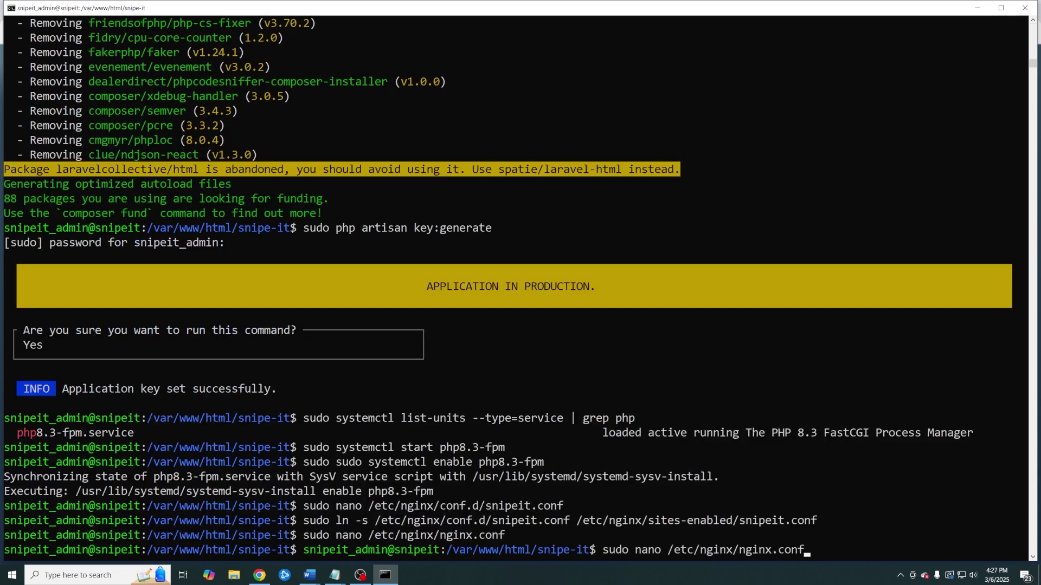
key("Return")
key("Down")
key("Down")
key("Down")
key("Down")
key("Down")
key("Down")
key("Down")
key("Down")
key("Down")
key("Down")
key("Down")
key("Down")
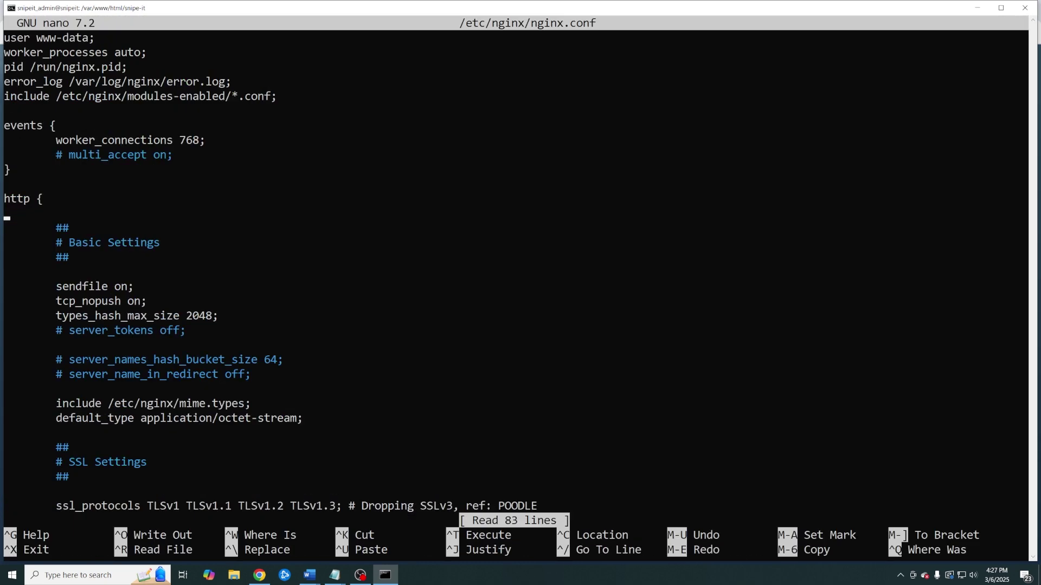
key("Tab")
right_click(150, 217)
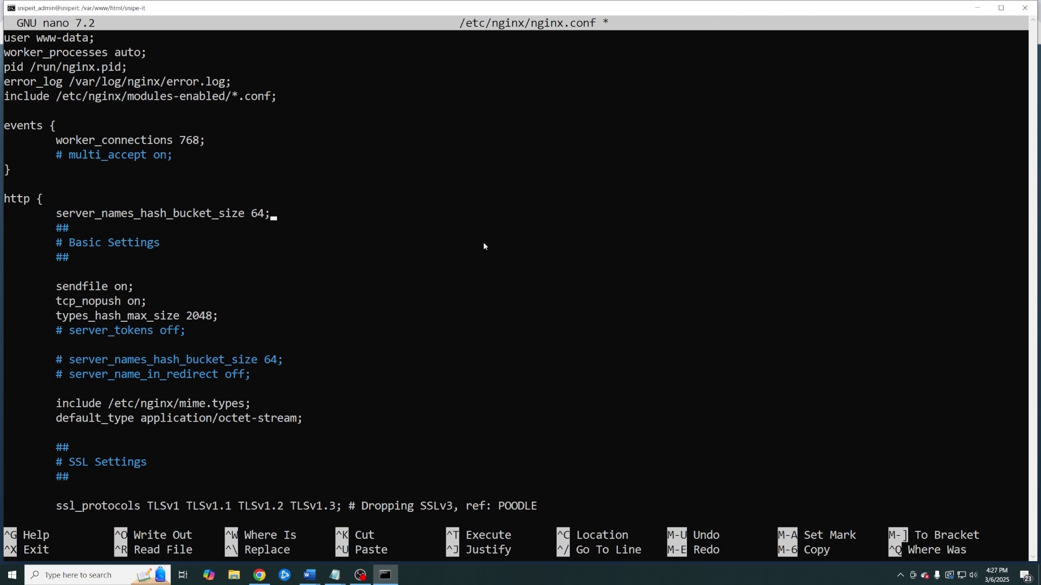
key("ctrl+x")
key("y")
key("Return")
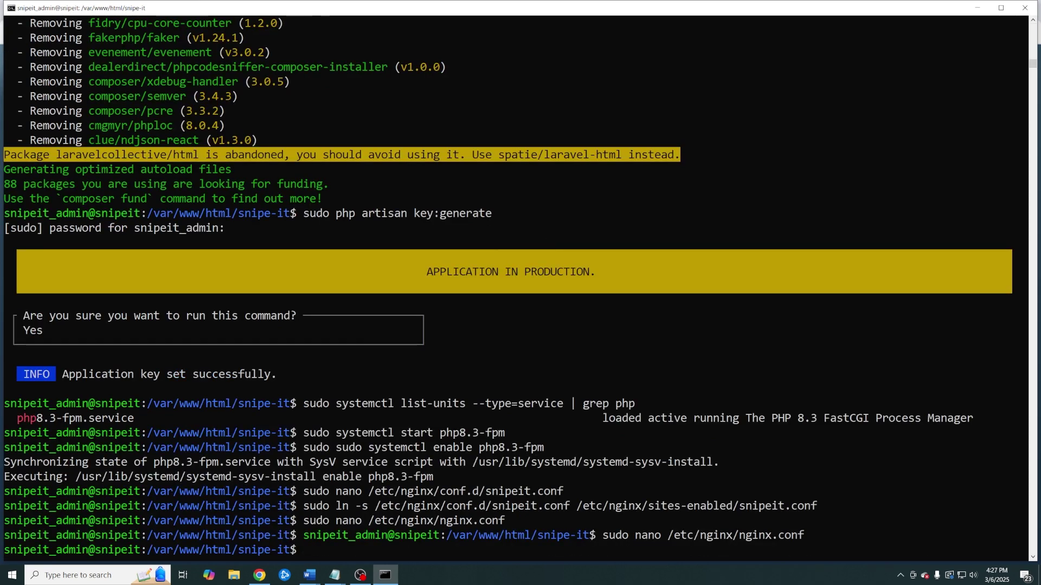
key("alt+Tab")
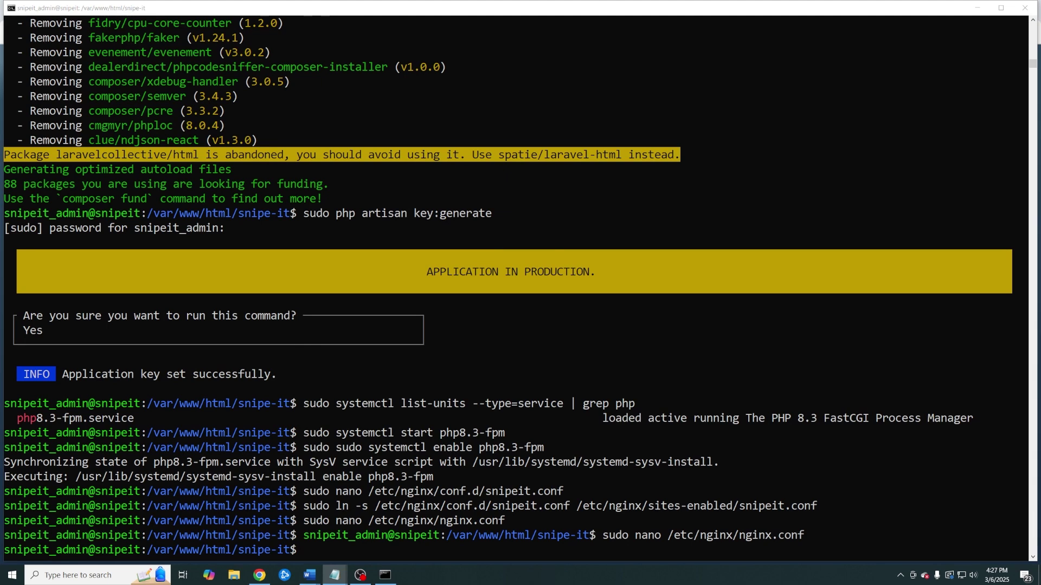
Restart nginx with sudo systemctl restart nginx, then select Chrome's address bar to load 10.1.1.7
left_click(539, 554)
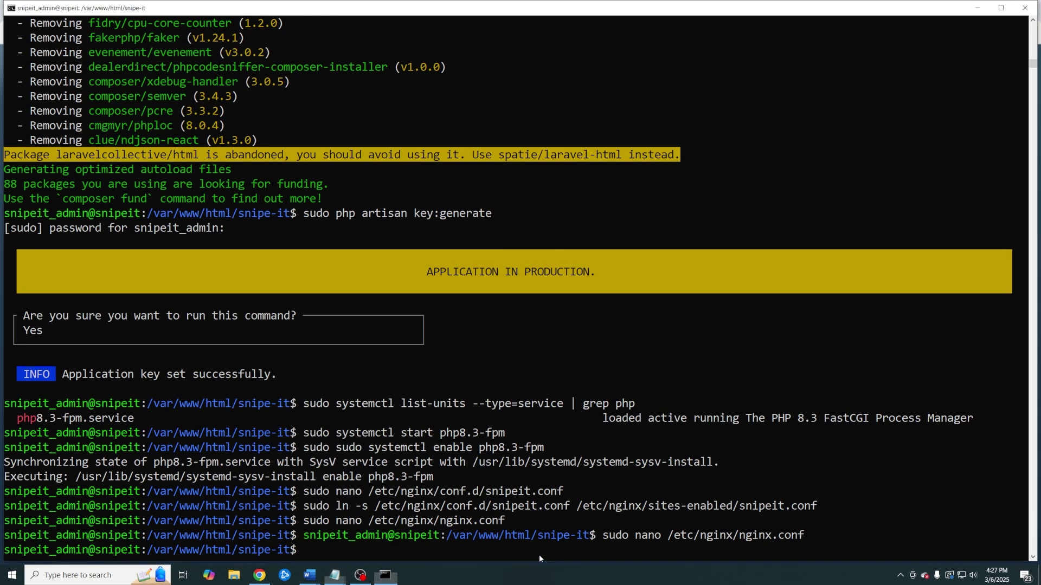
right_click(539, 554)
key("Return")
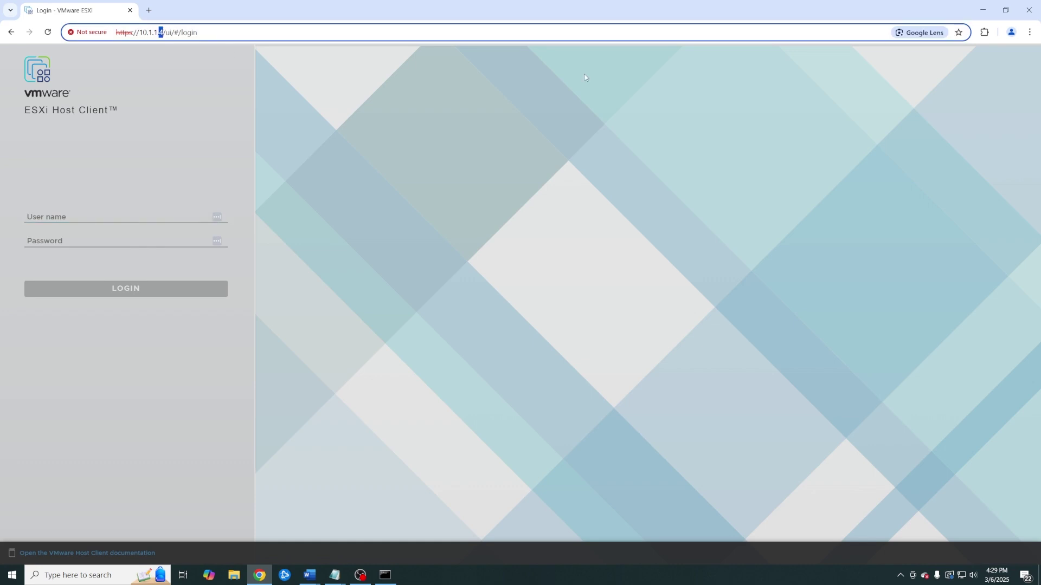
triple_click(342, 28)
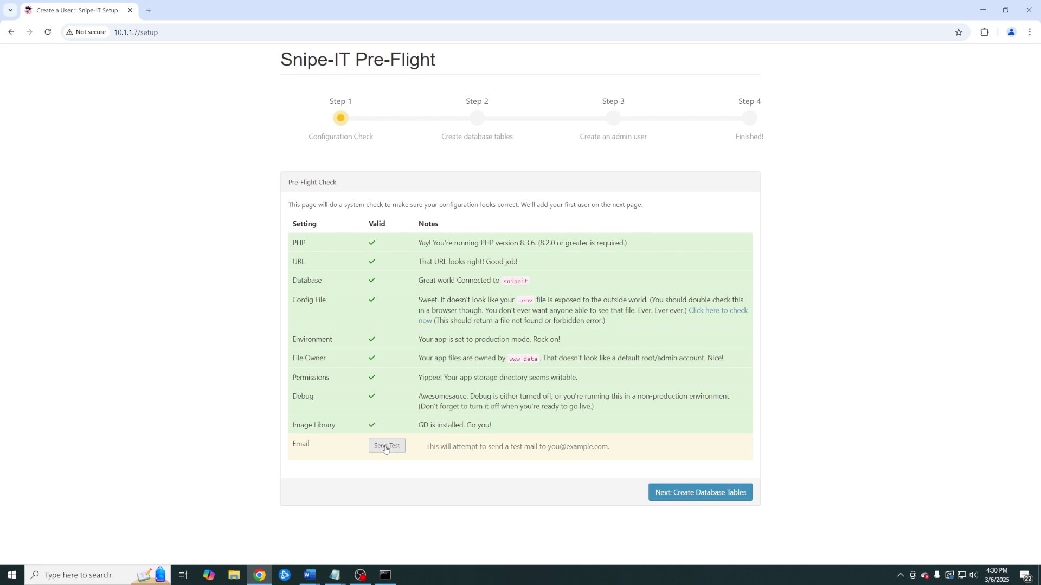
Run Next: Create Database Tables so the migrations report 'Databases installed!'
left_click(692, 493)
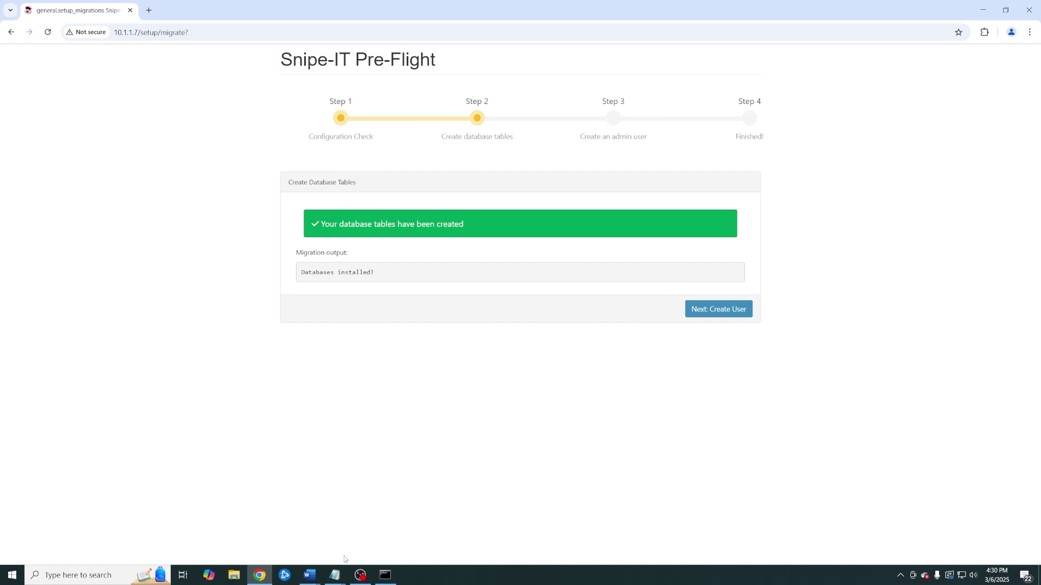
Go to the user step and enter site name 'Zoned For Geeks' and email domain zonedforgeeks.com
left_click(727, 316)
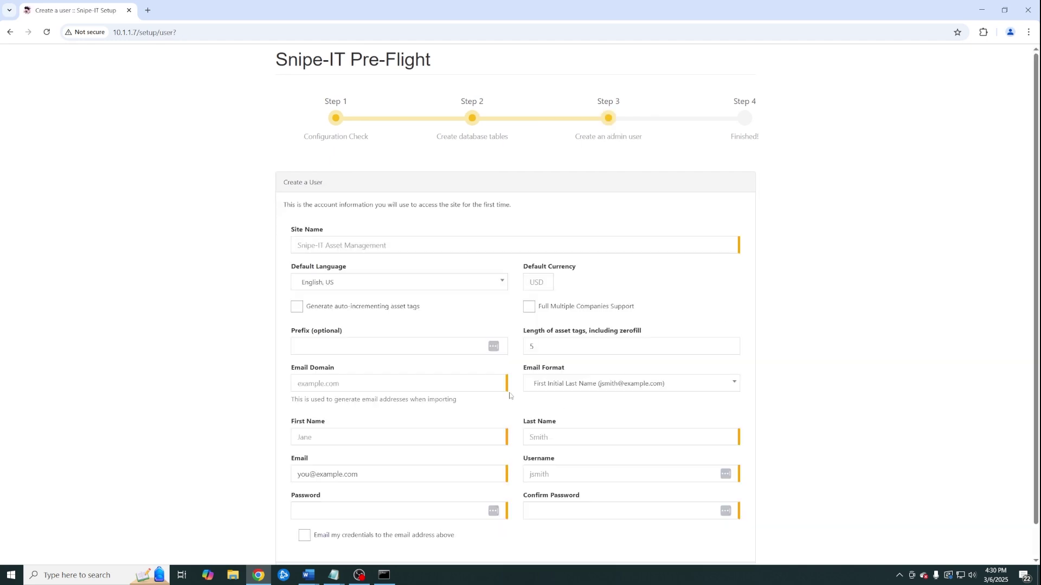
scroll(469, 384, "down", 1)
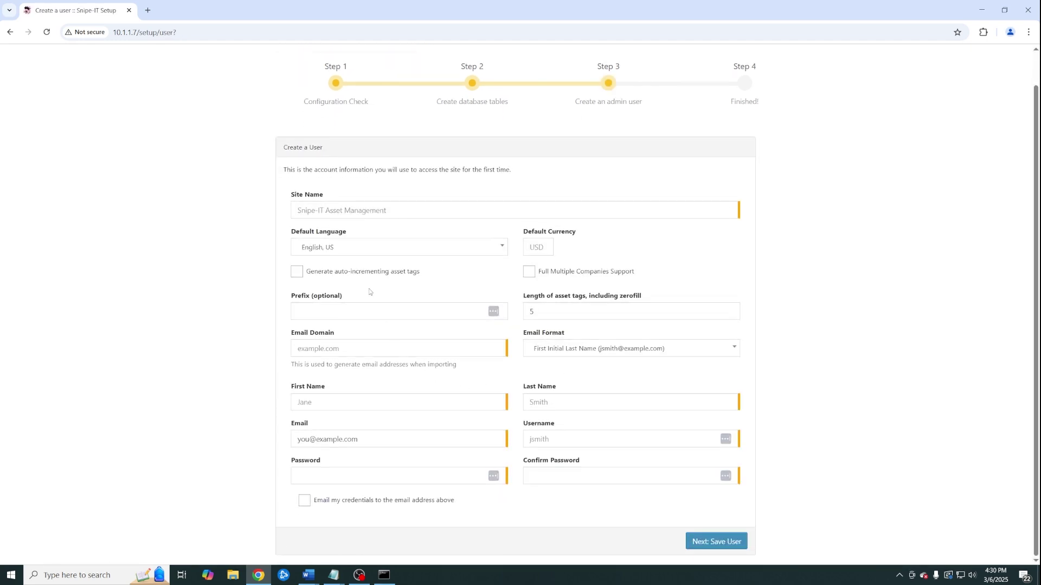
left_click(359, 214)
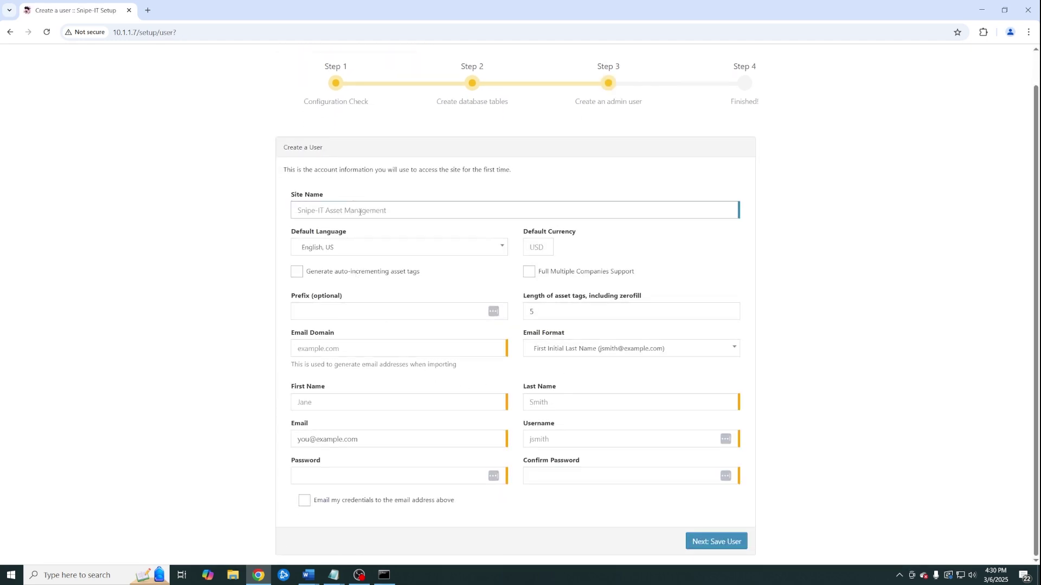
type("Zoned For Geeks")
left_click(345, 348)
type("zone")
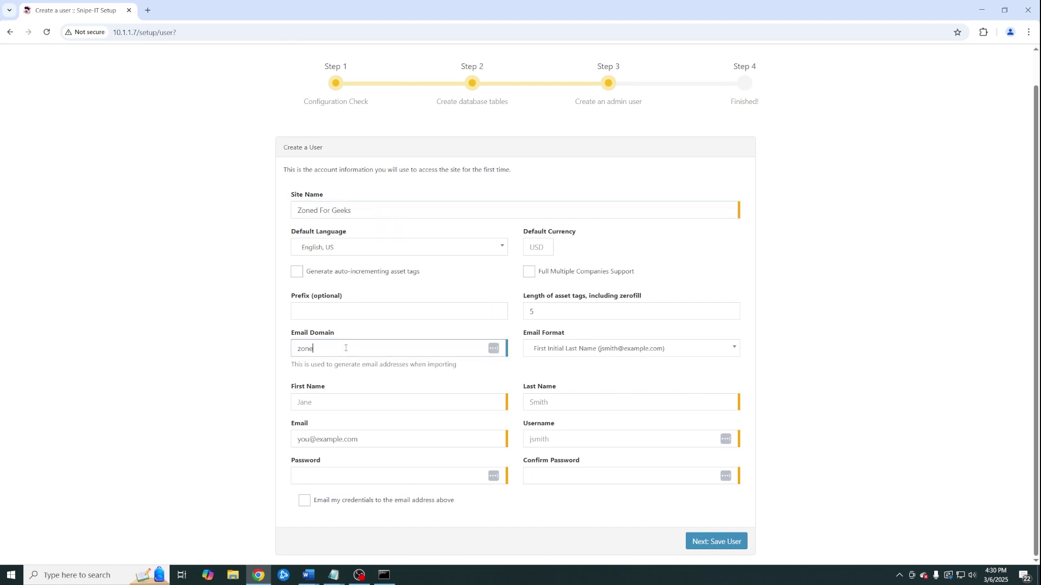
type("dforgeeks.lcom")
Enter the admin's first name, last name and email address
left_click(331, 401)
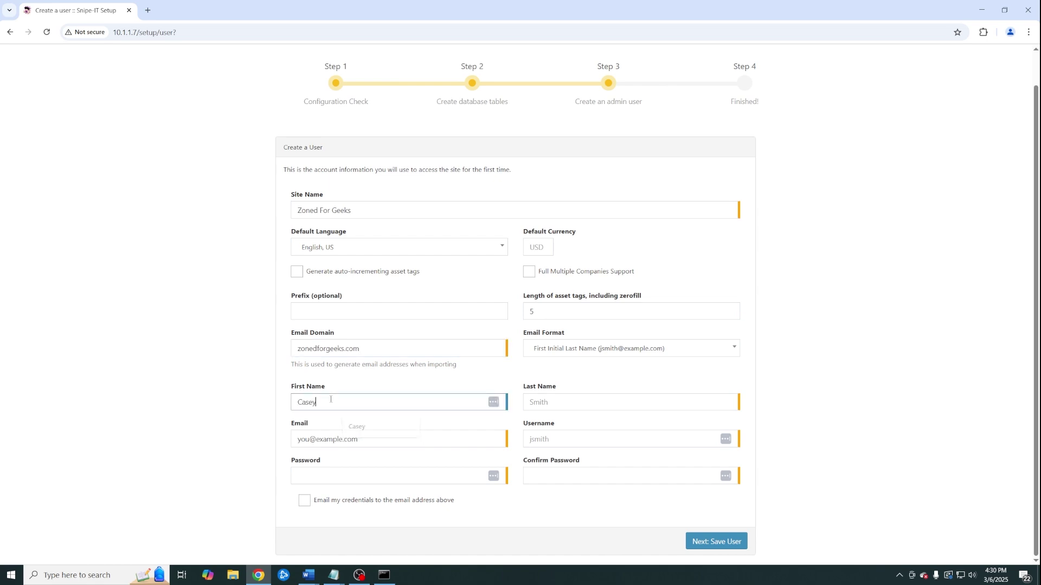
key("Tab")
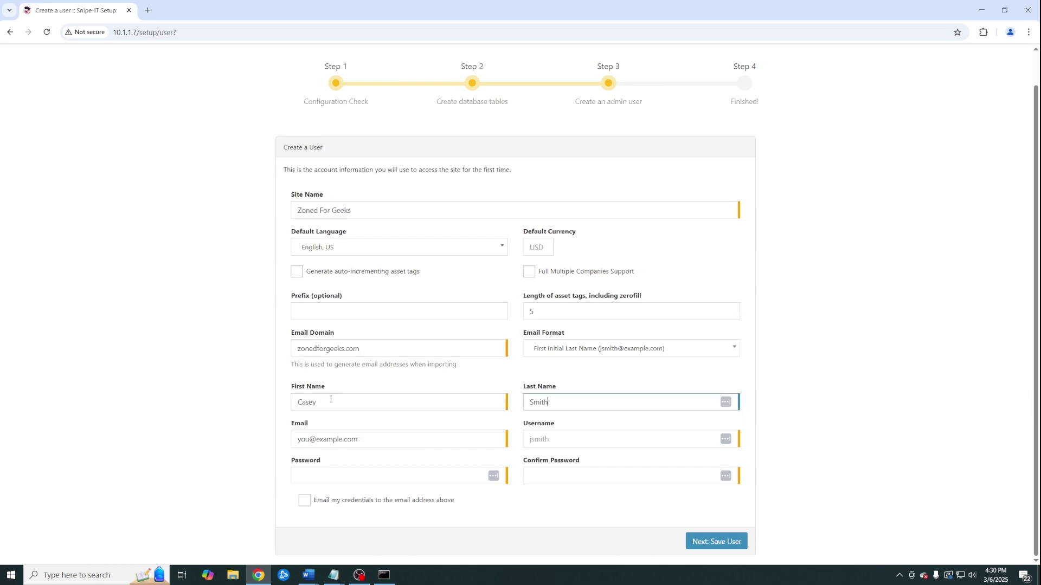
key("Tab")
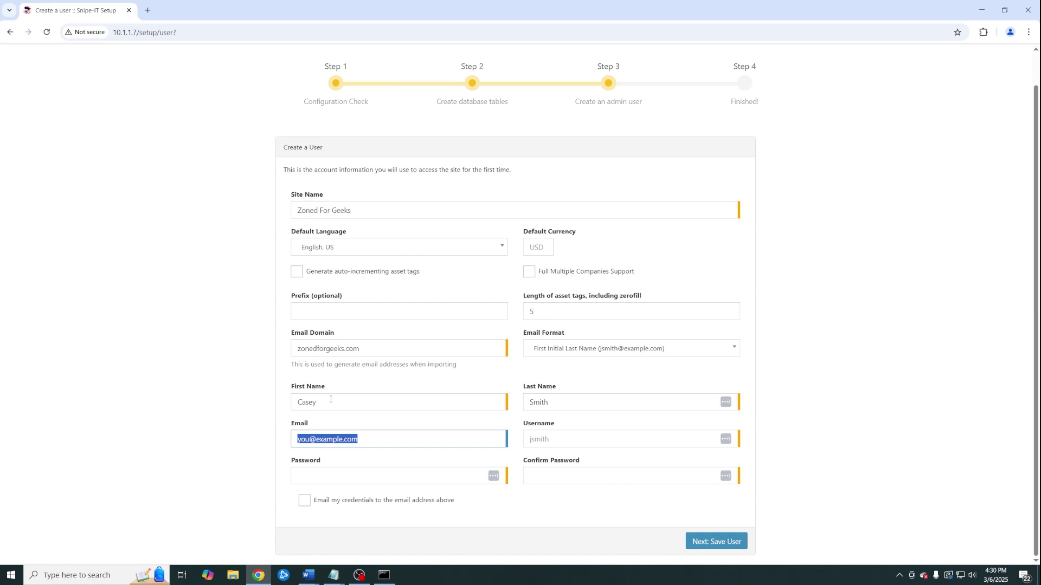
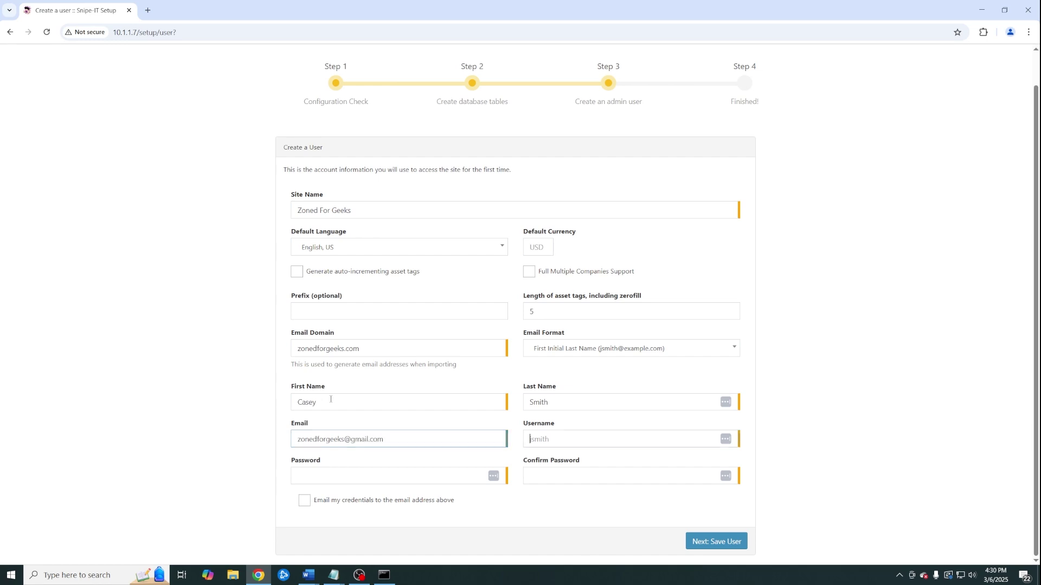
Enter the admin's username, then the password and its confirmation
key("Tab")
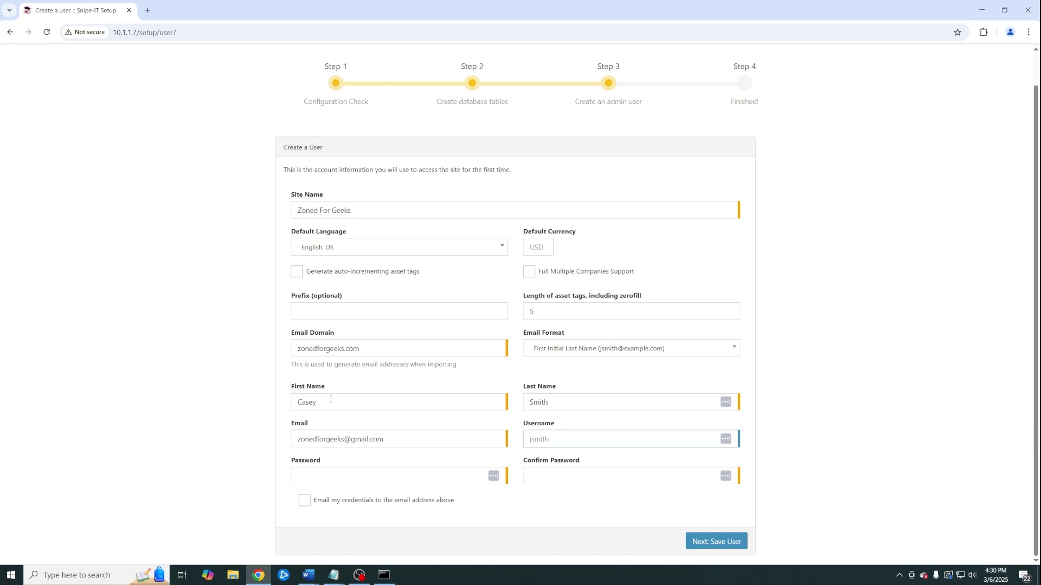
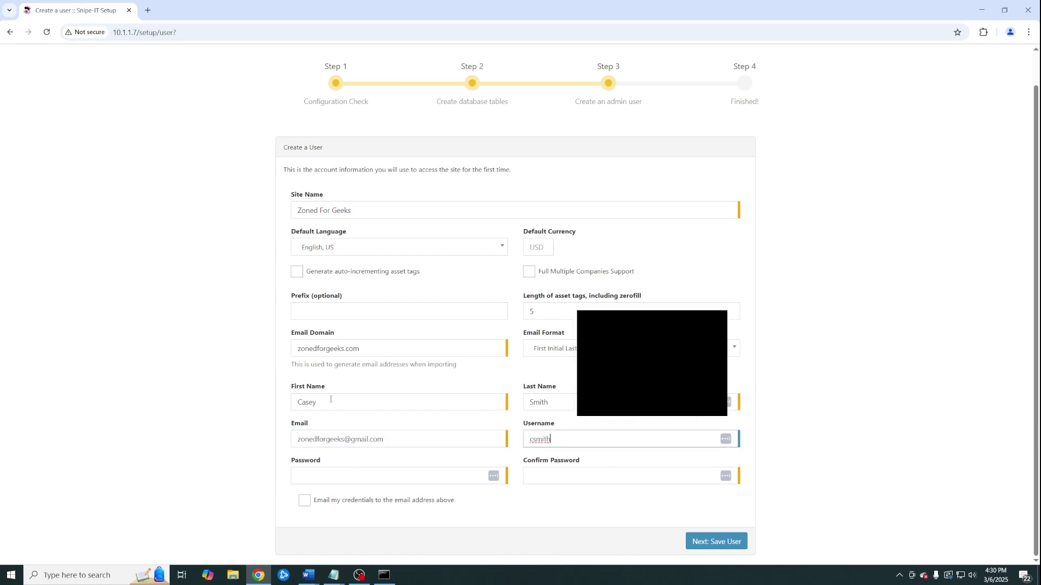
key("Tab")
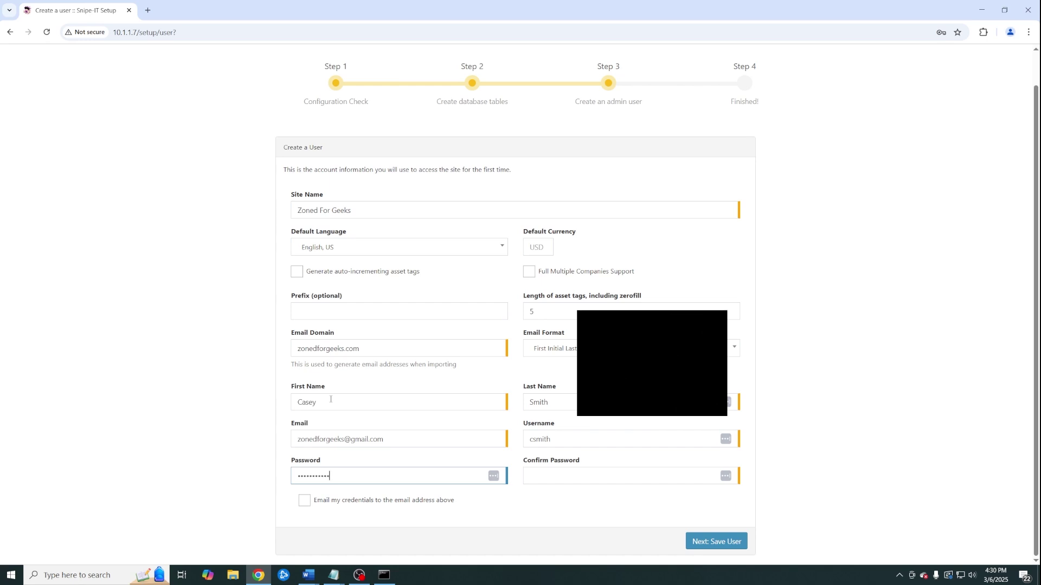
key("Tab")
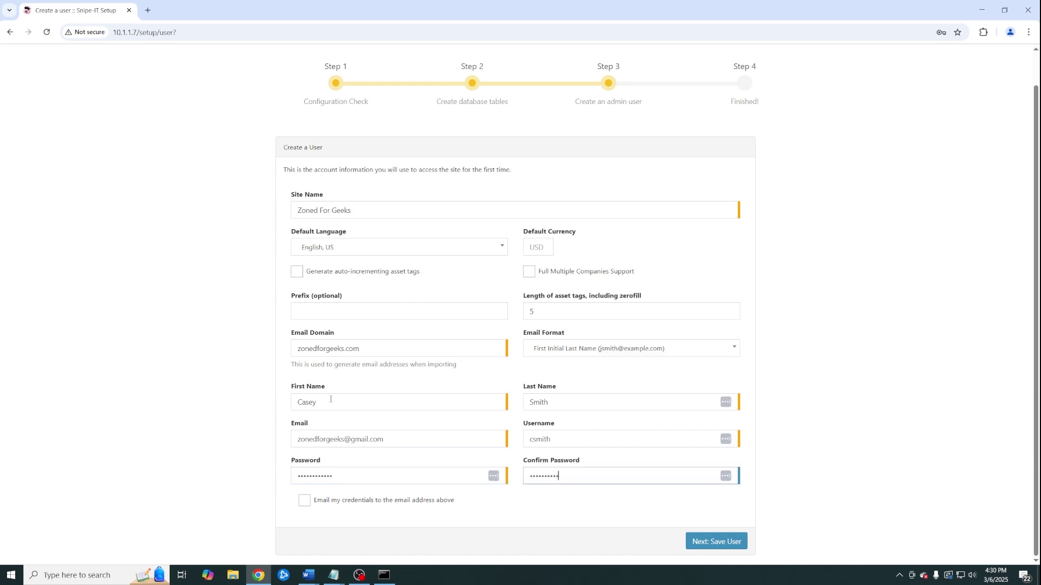
Save the admin user and decline Chrome's offer to save the password
left_click(715, 541)
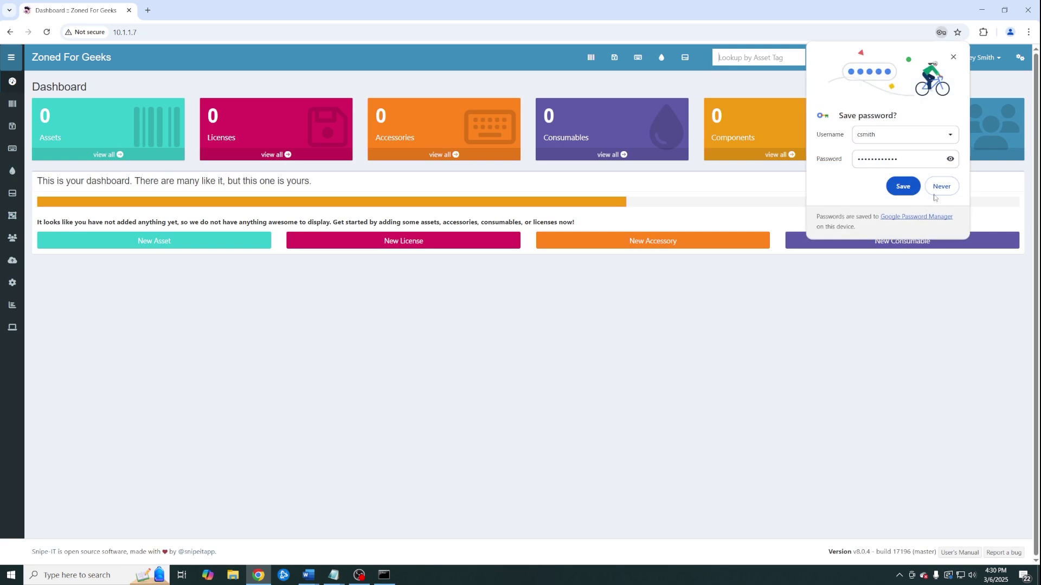
left_click(936, 189)
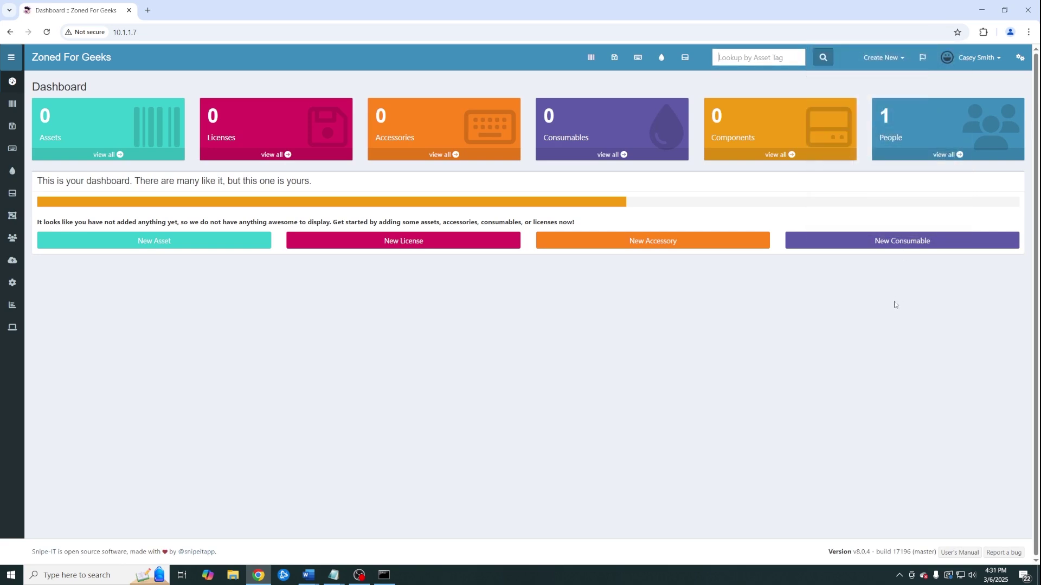